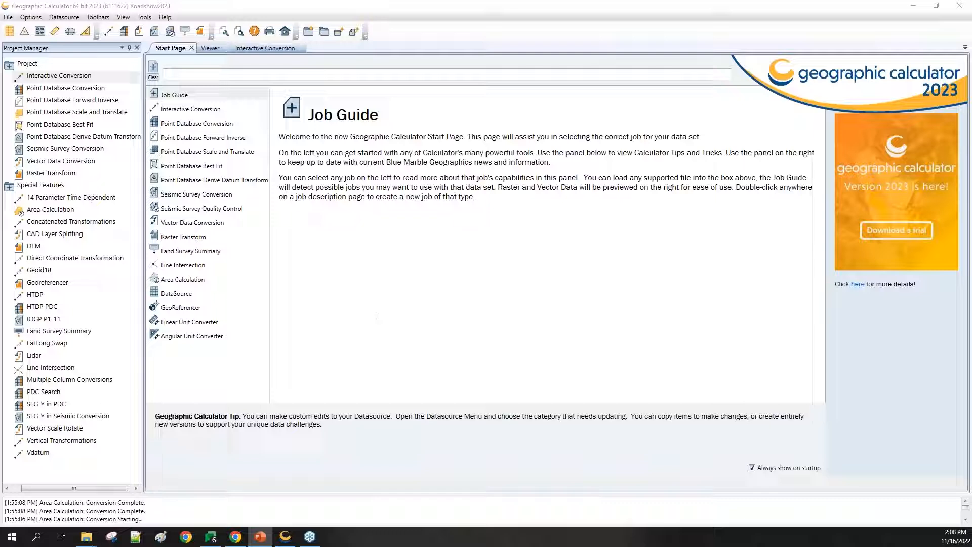
Step: Open the Interactive Conversion job from the Project Manager
{"action": "double_click", "coordinate": [50, 76]}
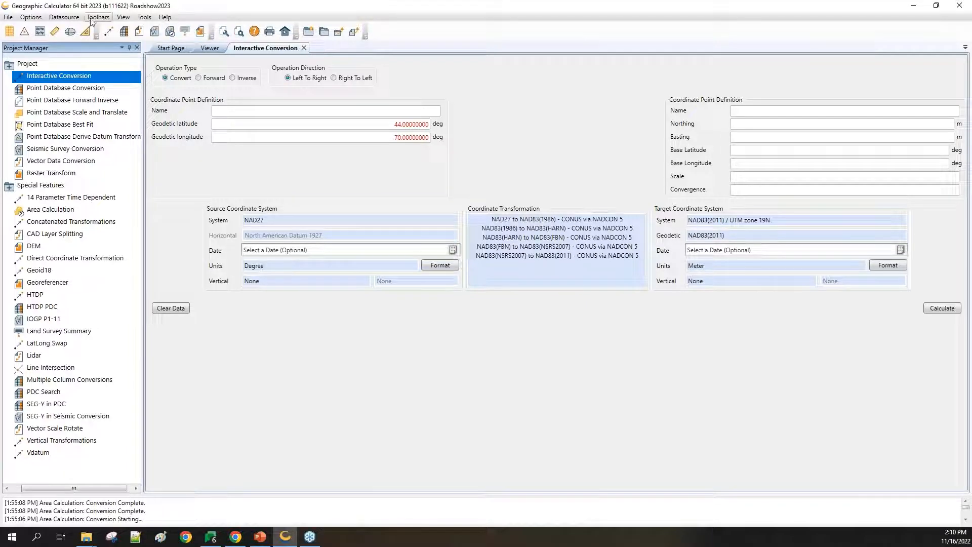
Step: Turn on 'Enable time-dependent (epoch-based) transformations' in the General preferences and confirm
{"action": "left_click", "coordinate": [38, 18]}
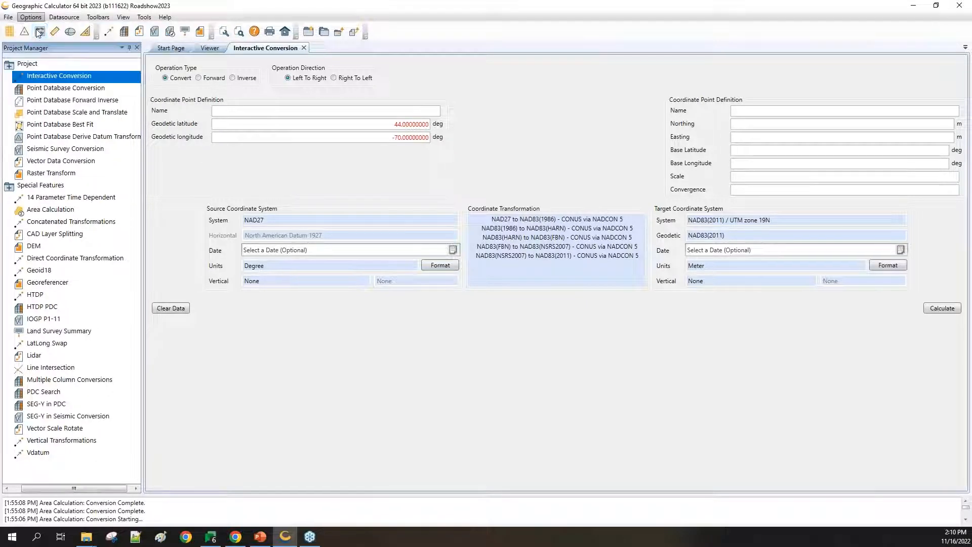
{"action": "left_click", "coordinate": [39, 32]}
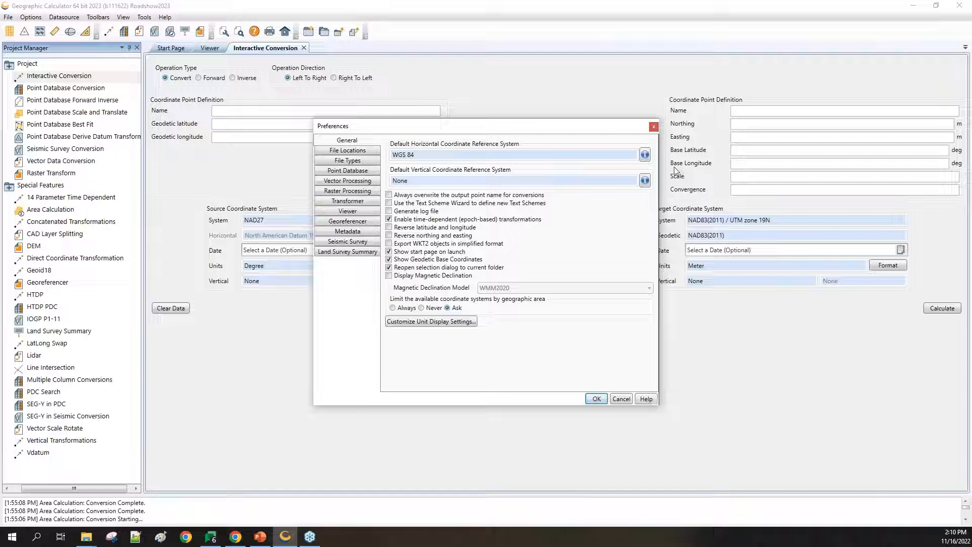
{"action": "left_click", "coordinate": [596, 400]}
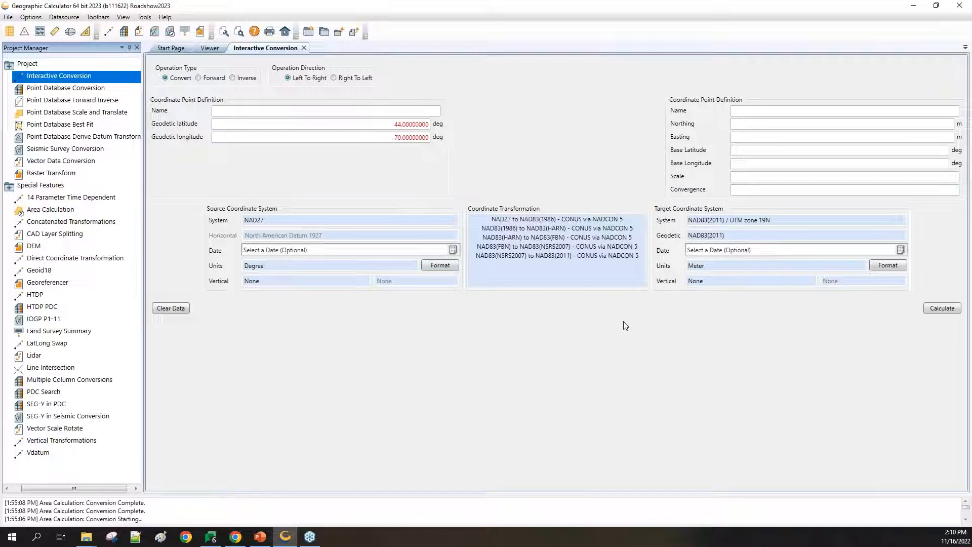
Step: Calculate the point, giving northing 4872366.77 m and easting 419866.59 m
{"action": "left_click", "coordinate": [942, 308]}
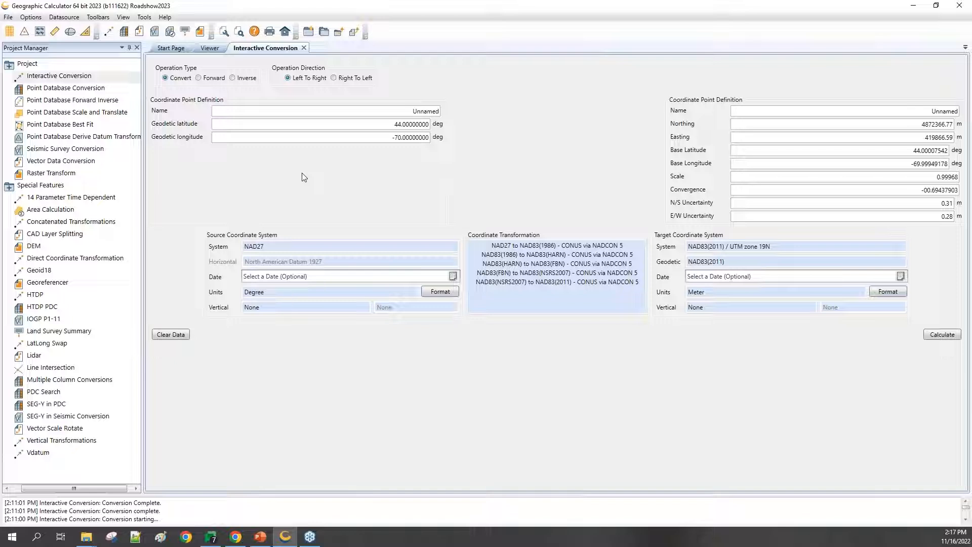
Step: Open the Edit Datasource dialog via Datasource > Coordinate System Definitions
{"action": "left_click", "coordinate": [64, 18]}
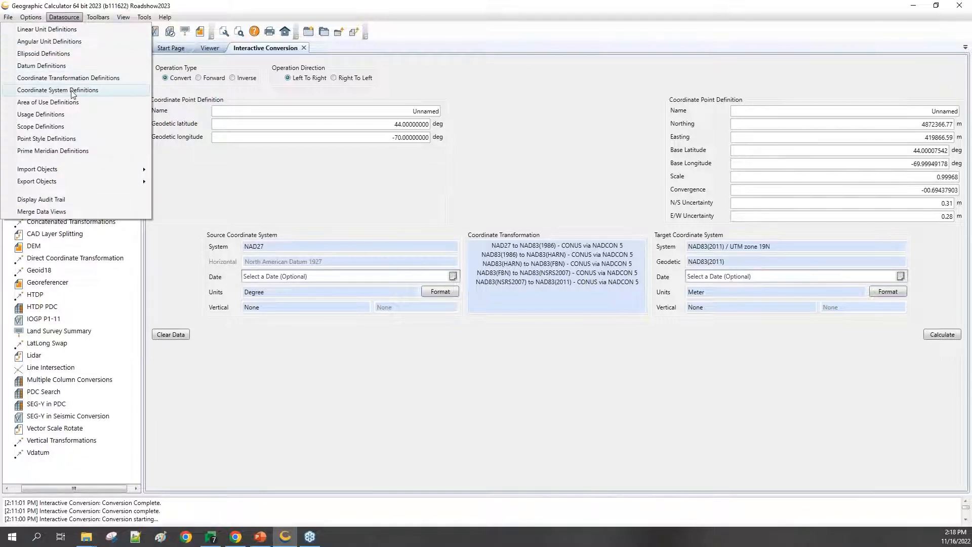
{"action": "left_click", "coordinate": [71, 93]}
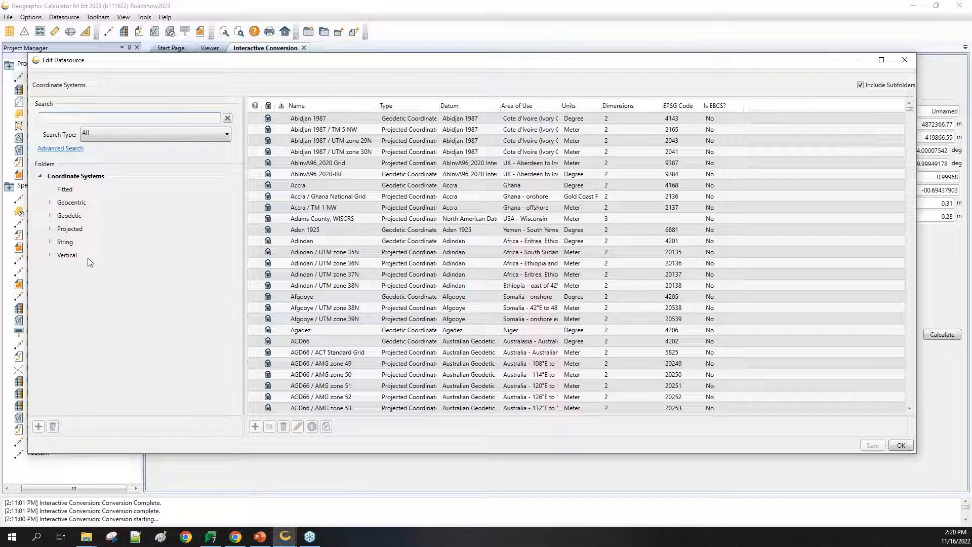
Step: Filter the coordinate system list by searching for 'wgs8'
{"action": "type", "text": "wgs"}
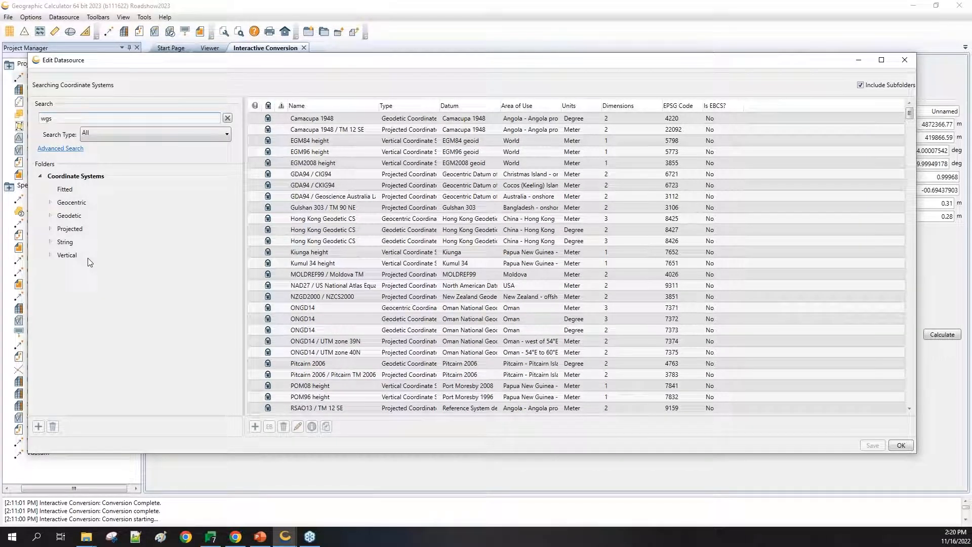
{"action": "type", "text": "8"}
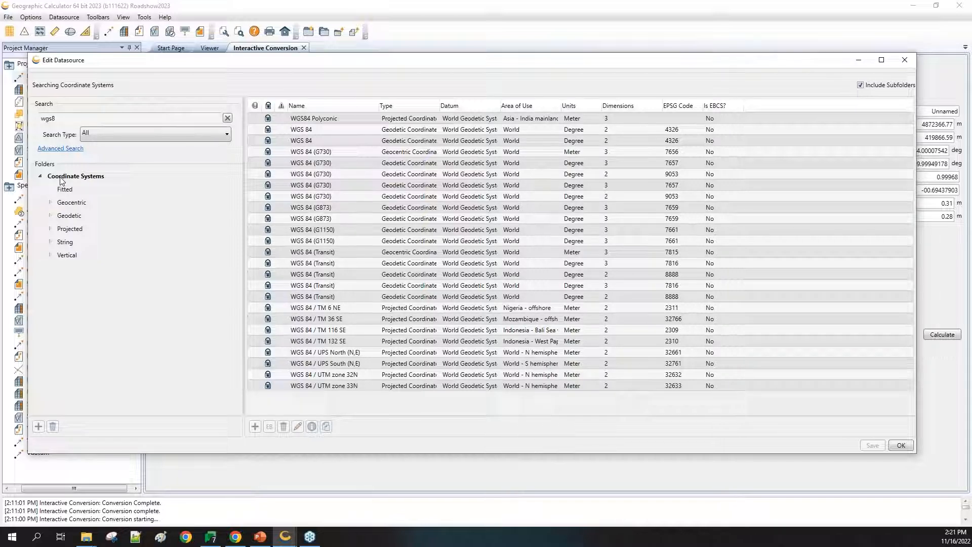
Step: Compare WGS 84 matches in the Geodetic, Geocentric and Projected folders, ending on Geodetic
{"action": "left_click", "coordinate": [69, 216]}
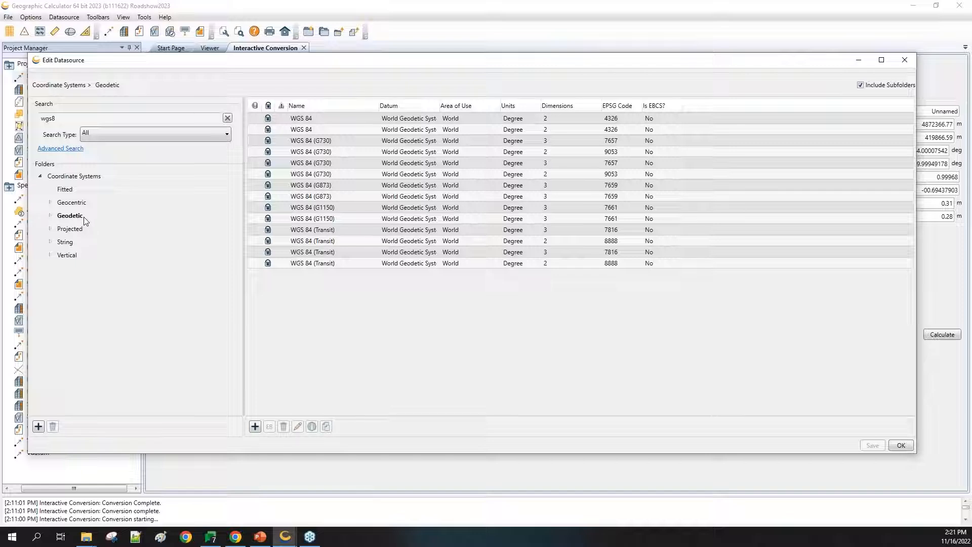
{"action": "left_click", "coordinate": [72, 204]}
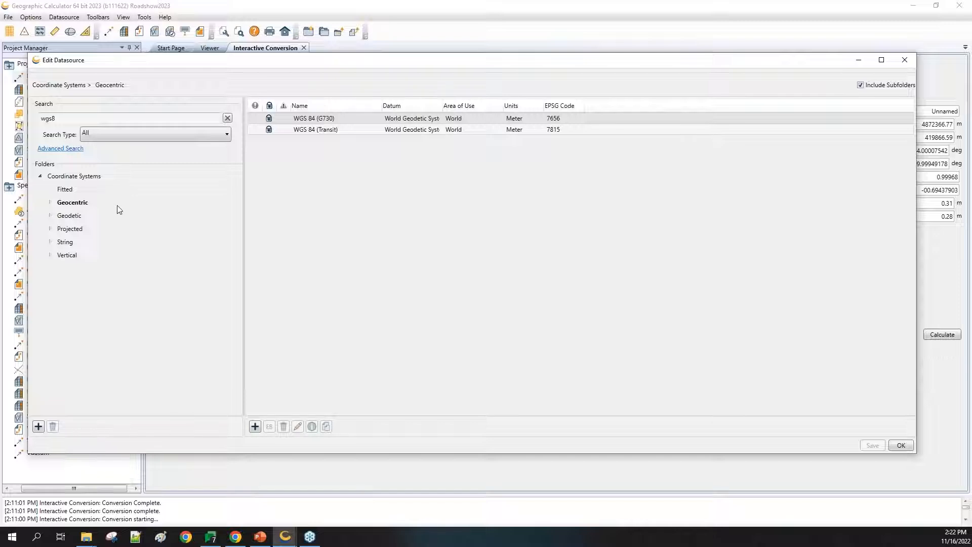
{"action": "left_click", "coordinate": [70, 217]}
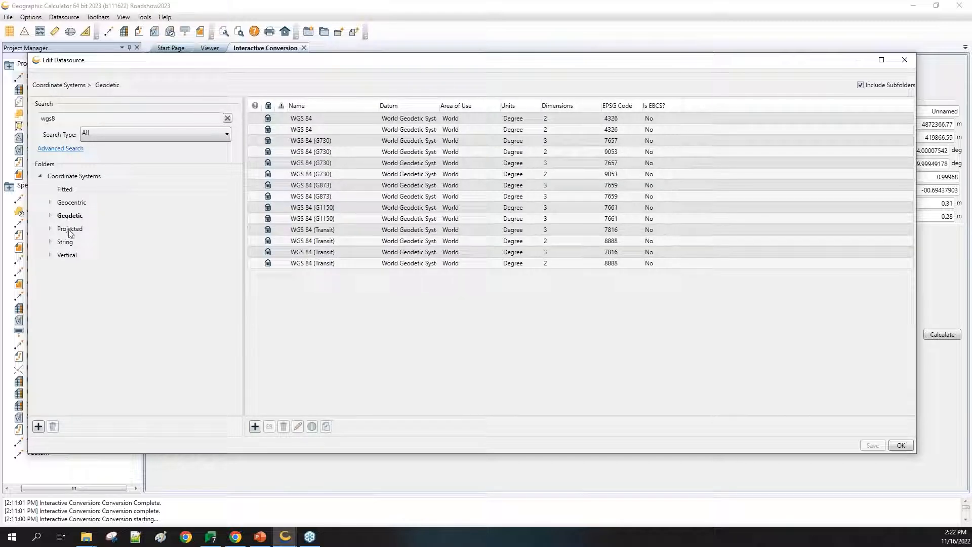
{"action": "left_click", "coordinate": [70, 230]}
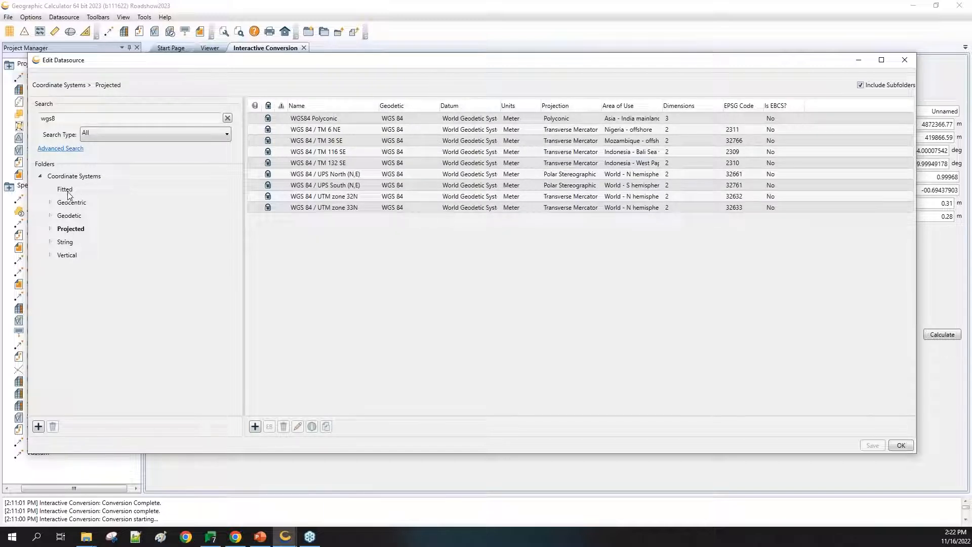
{"action": "left_click", "coordinate": [62, 218]}
Step: List the seven WGS 84 realizations in the HTDP geodetic folder, including subfolders
{"action": "left_click", "coordinate": [50, 216]}
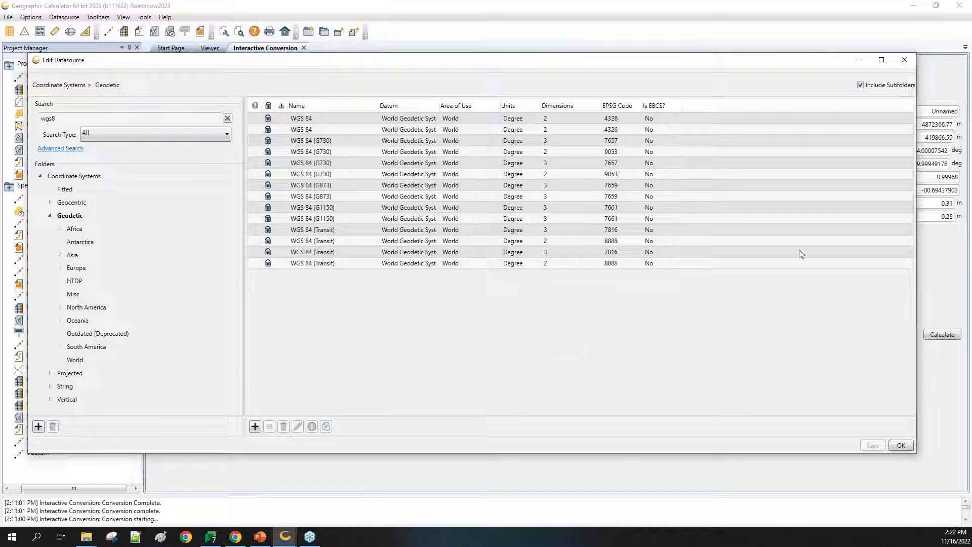
{"action": "left_click", "coordinate": [861, 84]}
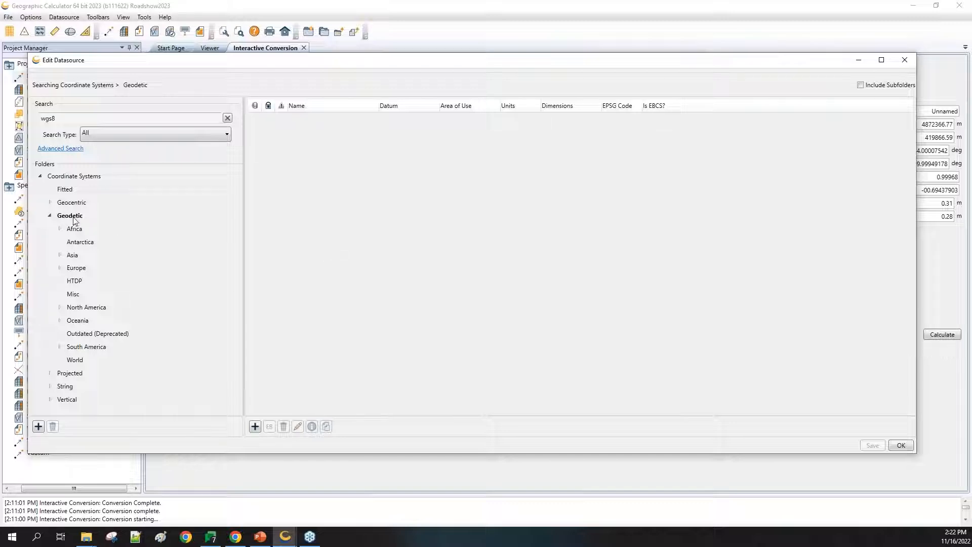
{"action": "left_click", "coordinate": [75, 363]}
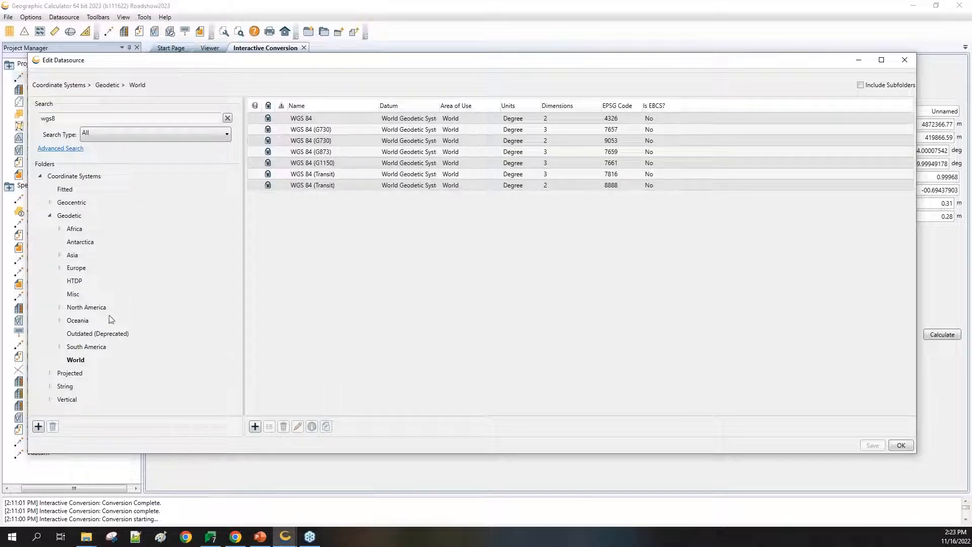
{"action": "left_click", "coordinate": [77, 320]}
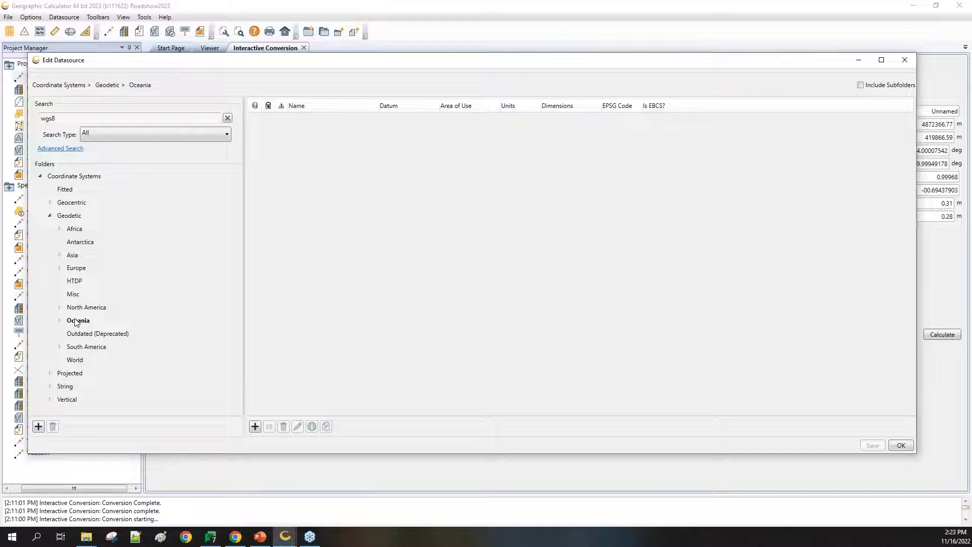
{"action": "left_click", "coordinate": [75, 282]}
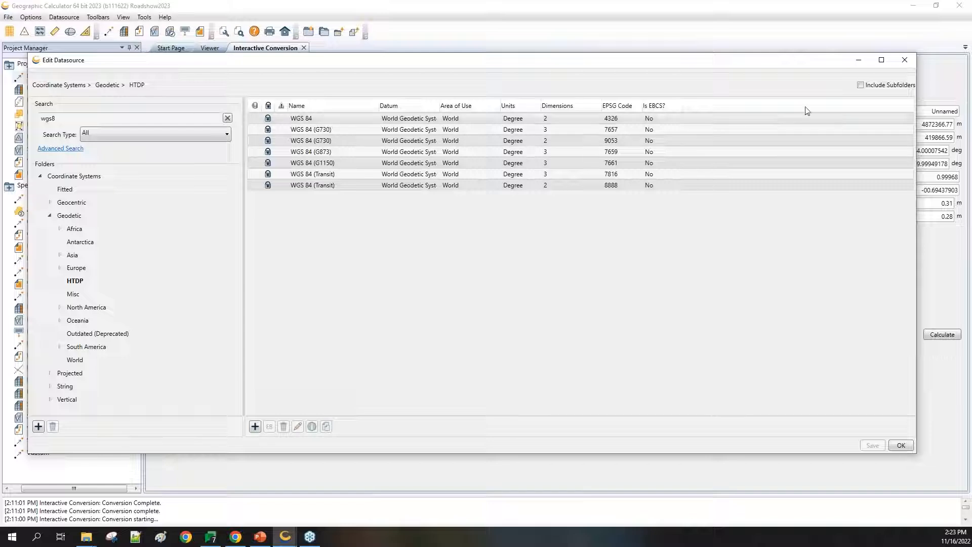
{"action": "left_click", "coordinate": [860, 85]}
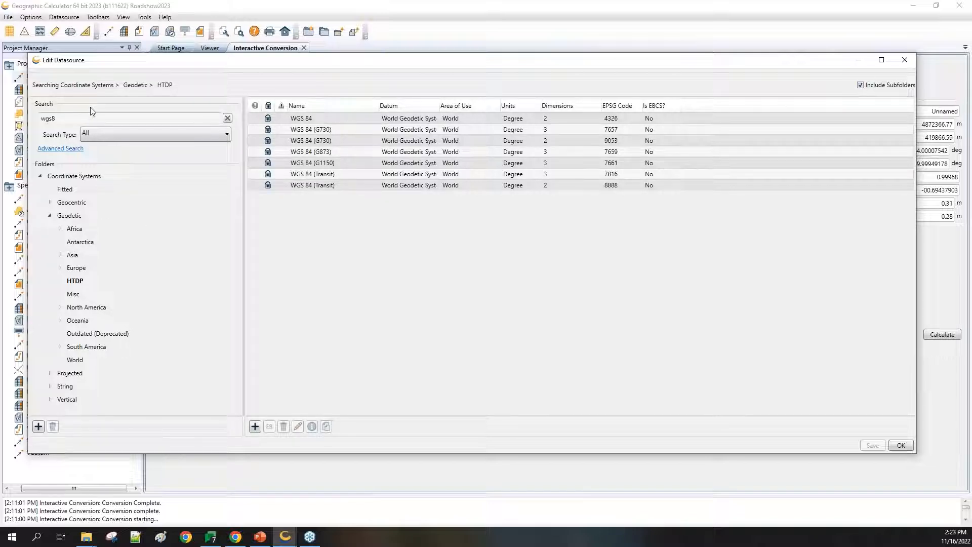
Step: Jump to the HTDP folder containing WGS 84 (EPSG 4326) and exclude subfolders
{"action": "left_click", "coordinate": [71, 216]}
{"action": "left_click", "coordinate": [73, 177]}
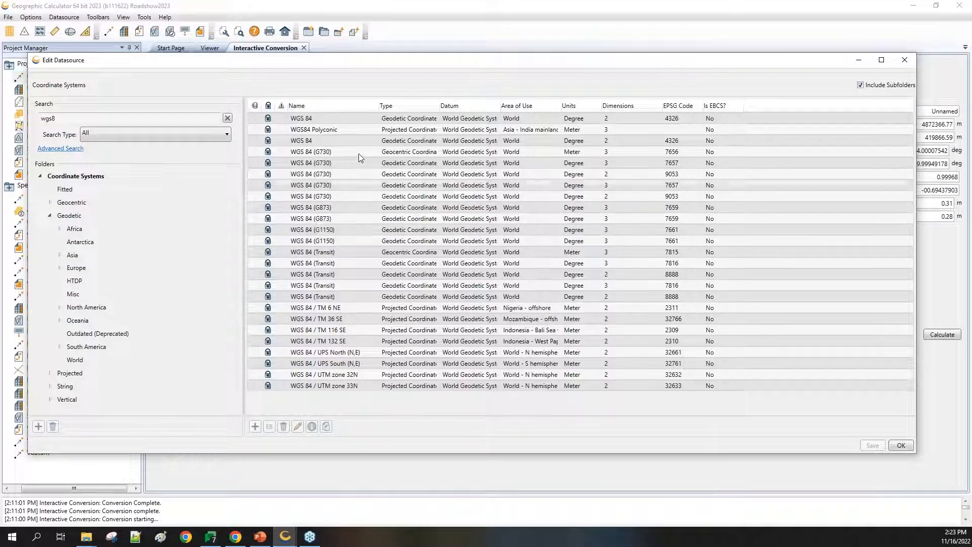
{"action": "right_click", "coordinate": [310, 142]}
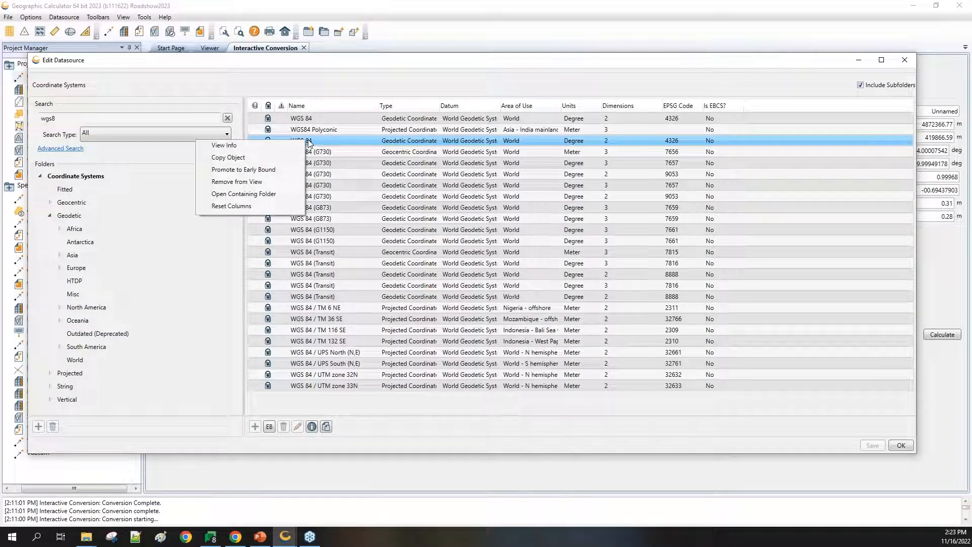
{"action": "left_click", "coordinate": [258, 197]}
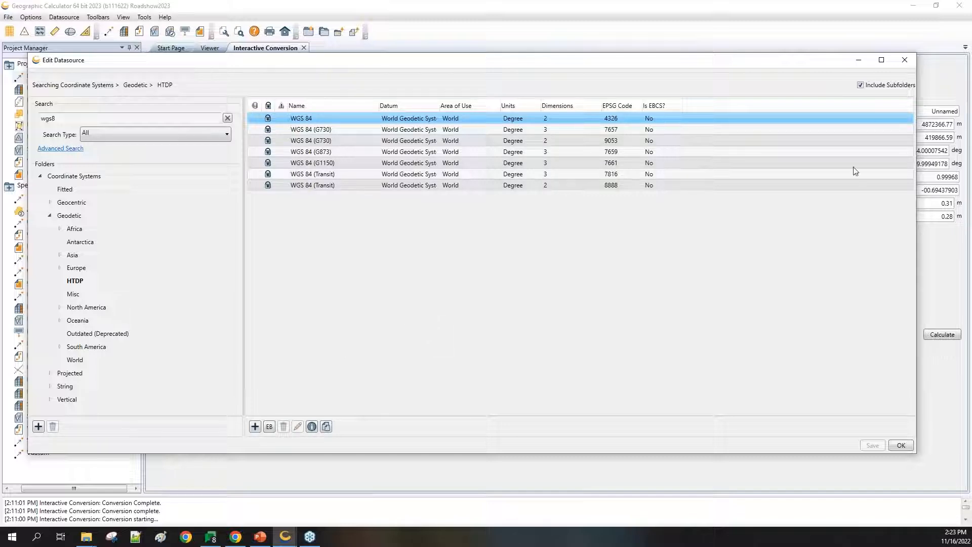
{"action": "left_click", "coordinate": [861, 85]}
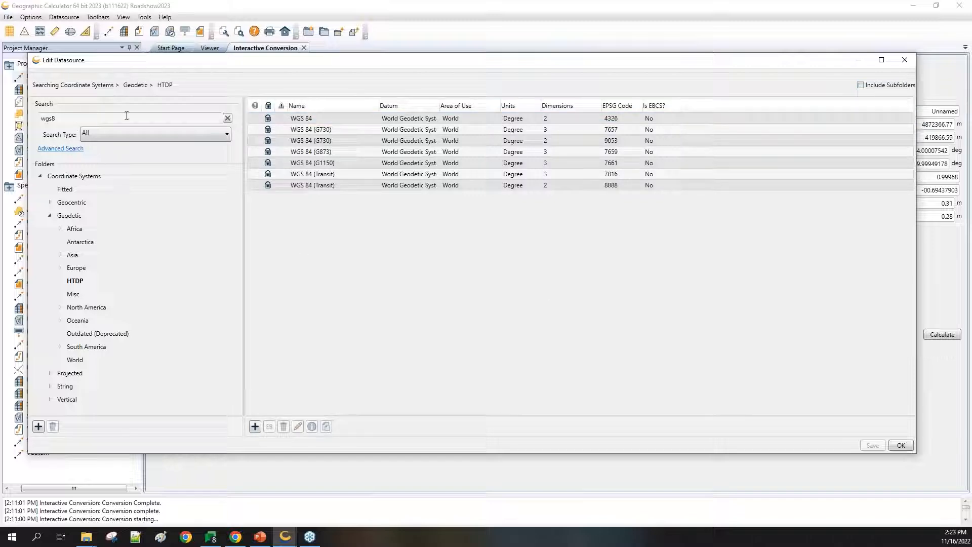
Step: Clear the search and show the Geodetic > North America folder: NAD27, NAD83, Ocotepeque 1935
{"action": "left_click", "coordinate": [227, 118]}
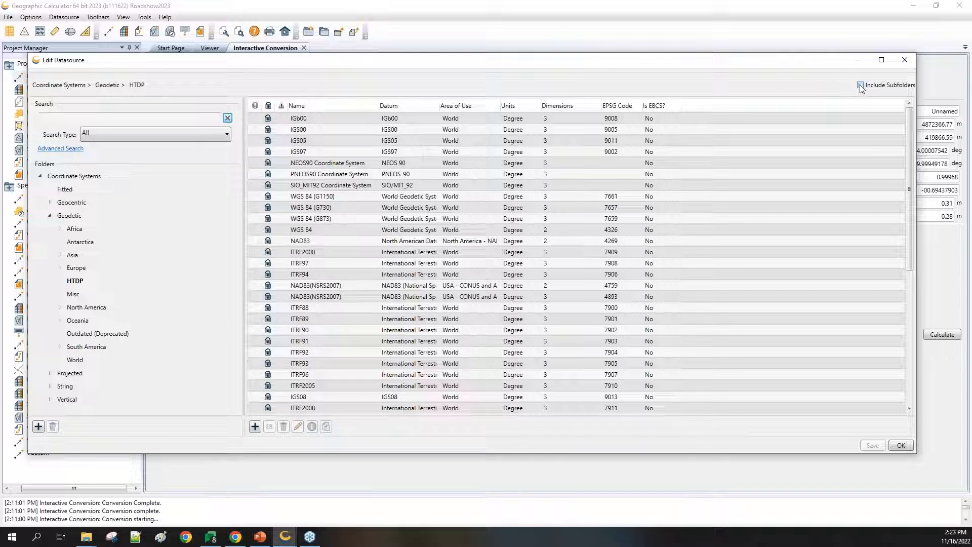
{"action": "left_click", "coordinate": [72, 216]}
{"action": "left_click", "coordinate": [79, 308]}
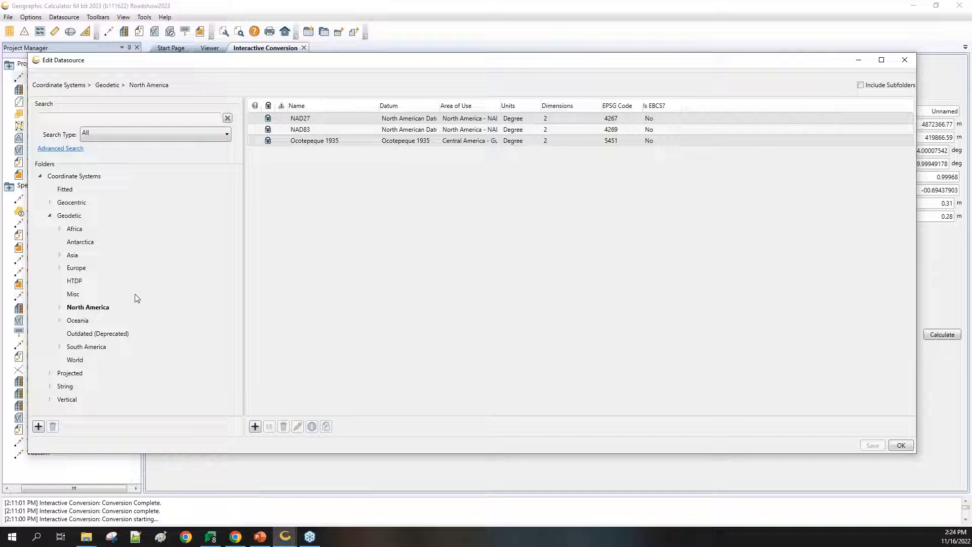
Step: Include subfolders and expand North America to list all its country geodetic systems
{"action": "left_click", "coordinate": [860, 85]}
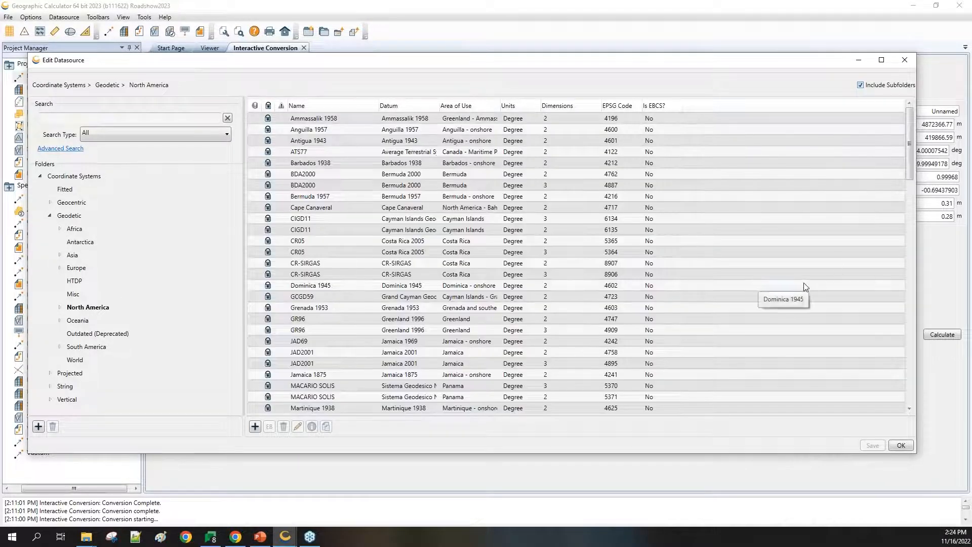
{"action": "left_click", "coordinate": [60, 308]}
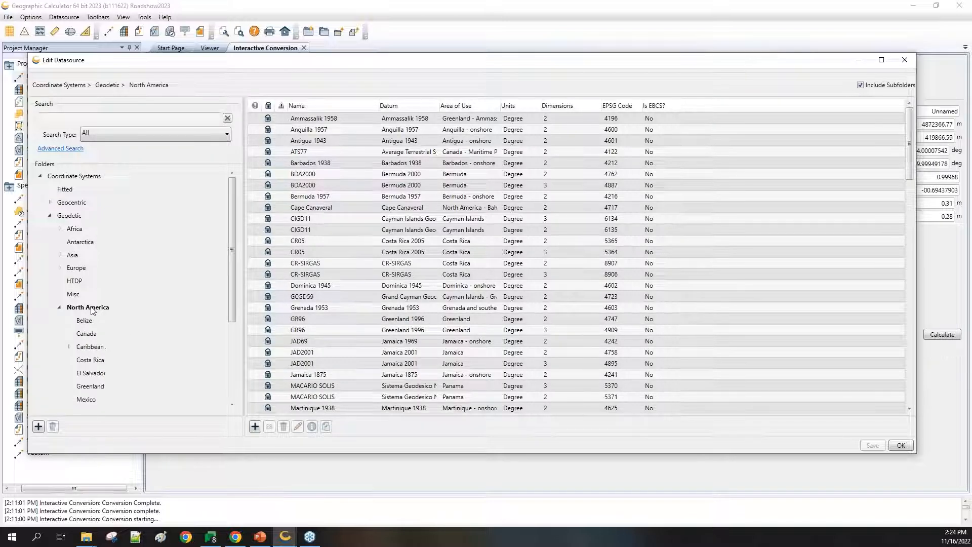
{"action": "left_click_drag", "start_coordinate": [232, 260], "coordinate": [232, 320]}
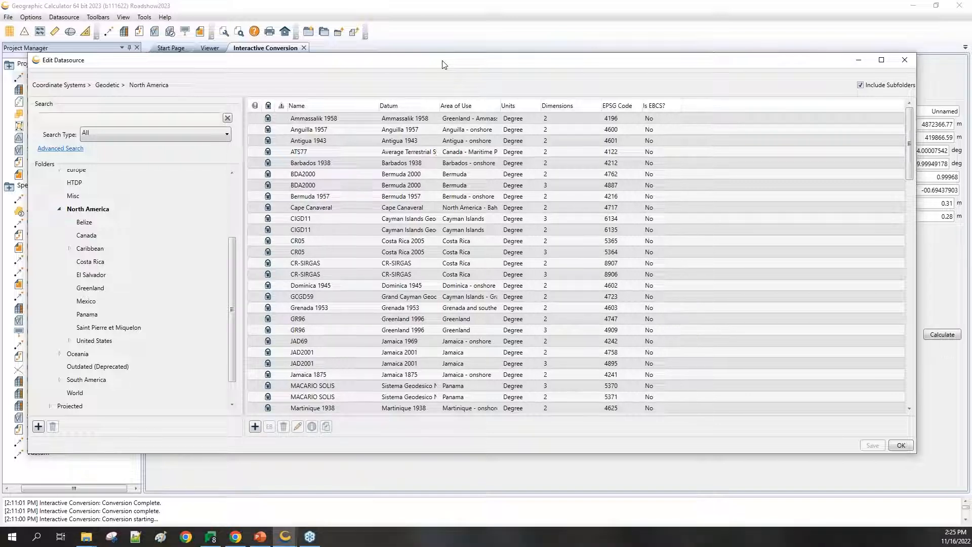
{"action": "left_click_drag", "start_coordinate": [231, 269], "coordinate": [238, 199]}
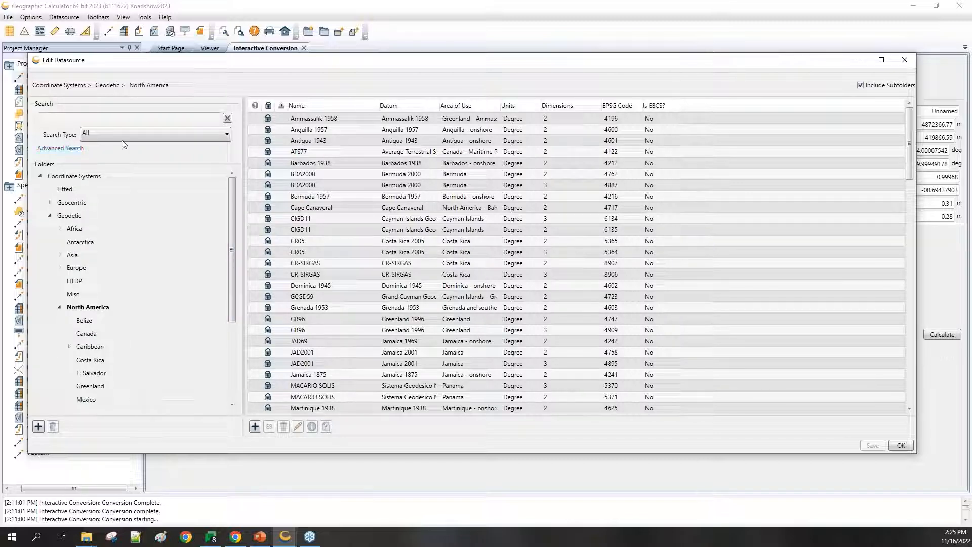
Step: With search type All and every system listed, open Advanced Search and enable the Geographic Area filter
{"action": "left_click", "coordinate": [219, 133]}
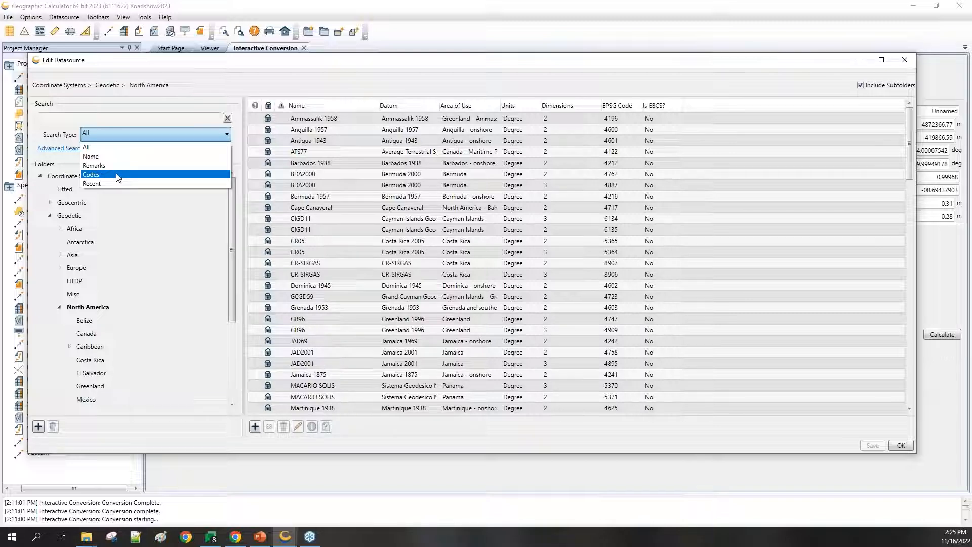
{"action": "left_click", "coordinate": [118, 148]}
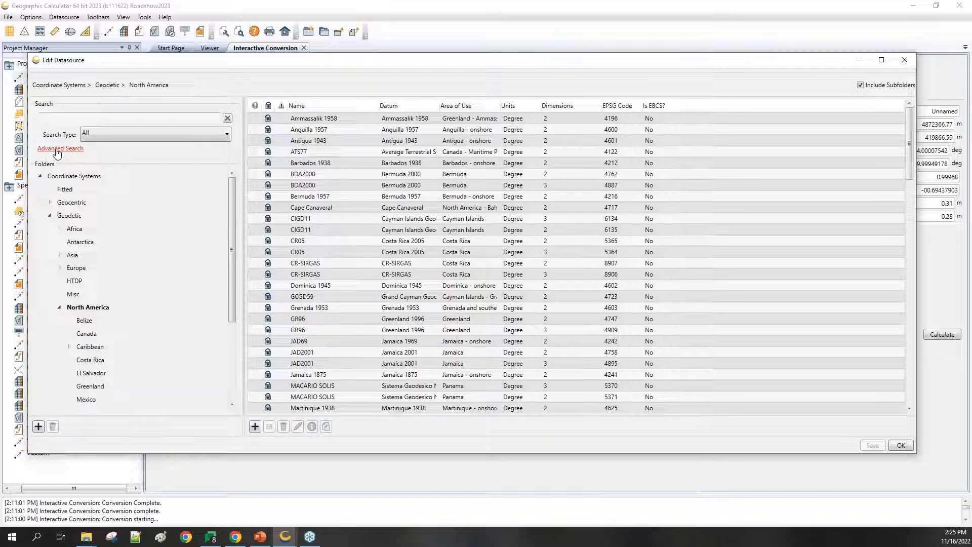
{"action": "left_click", "coordinate": [65, 178]}
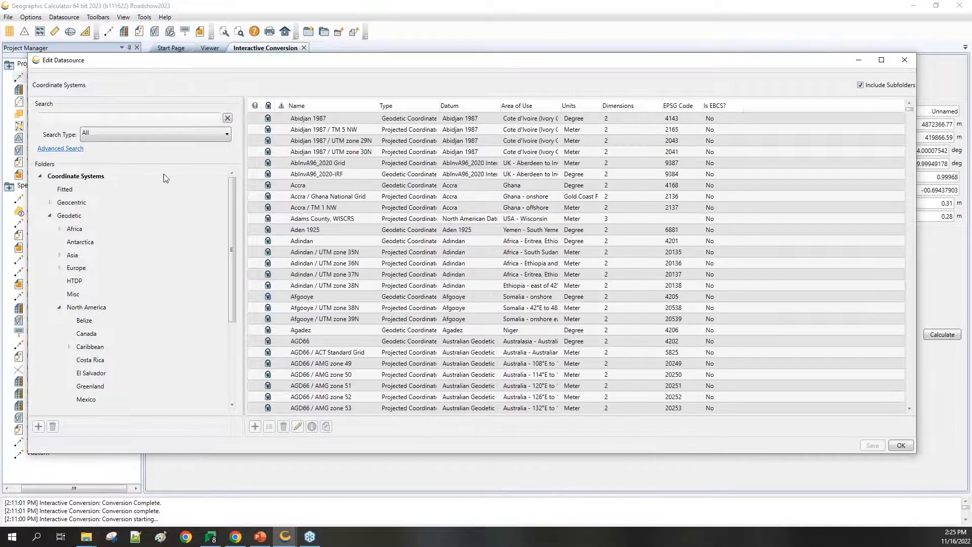
{"action": "left_click", "coordinate": [53, 149]}
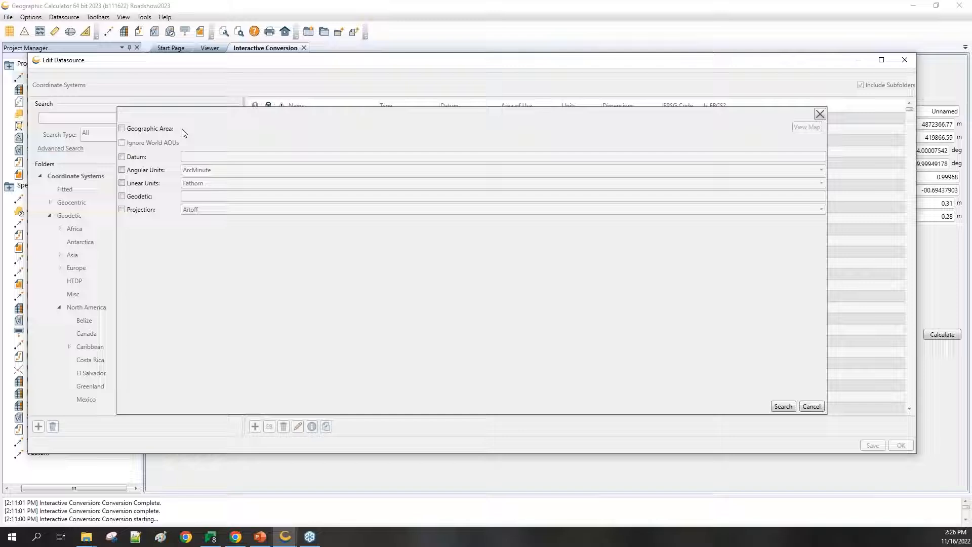
{"action": "left_click", "coordinate": [122, 129]}
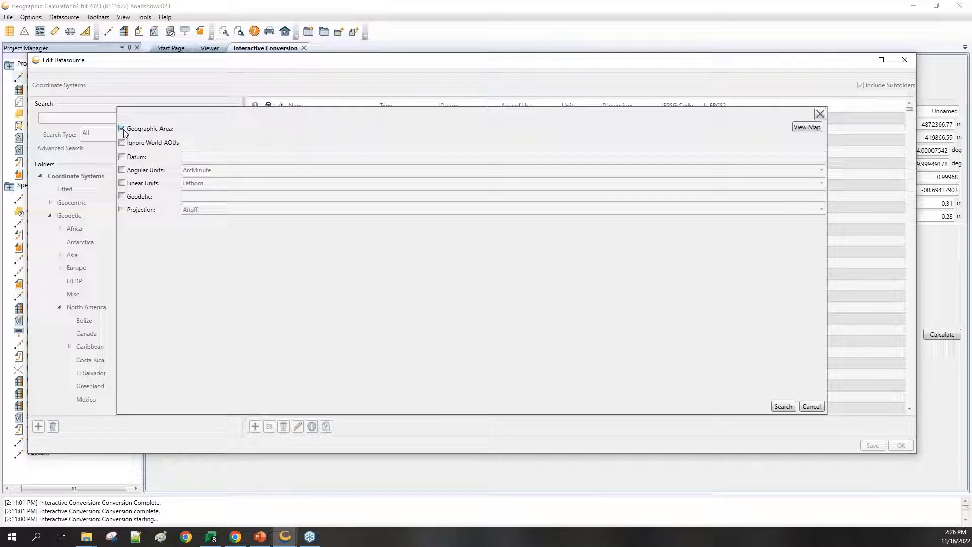
{"action": "left_click", "coordinate": [806, 127]}
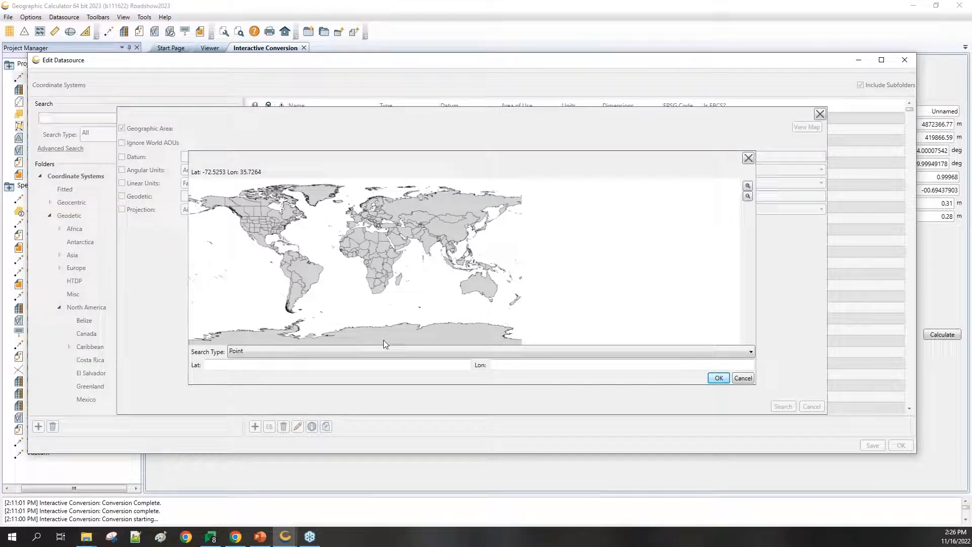
{"action": "left_click", "coordinate": [291, 222]}
{"action": "left_click", "coordinate": [266, 349]}
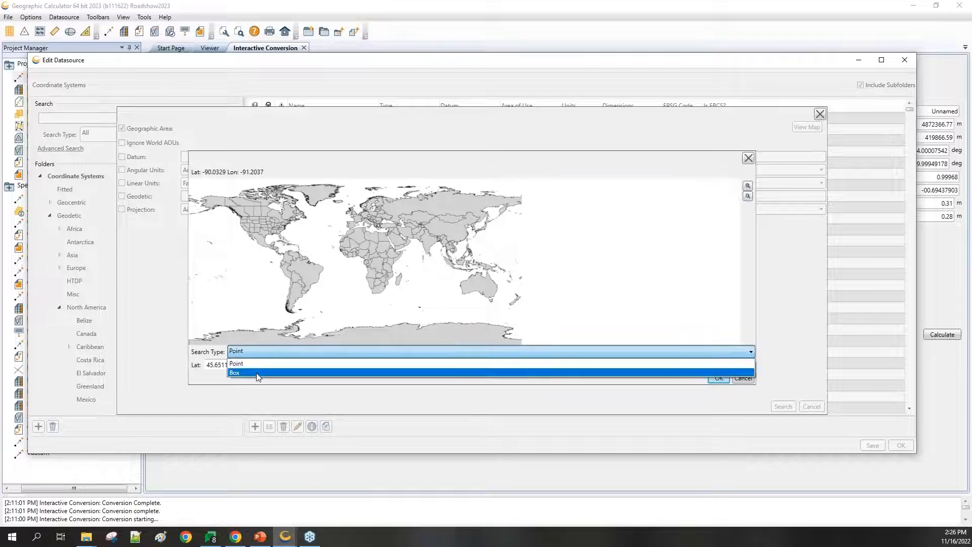
{"action": "left_click", "coordinate": [258, 374]}
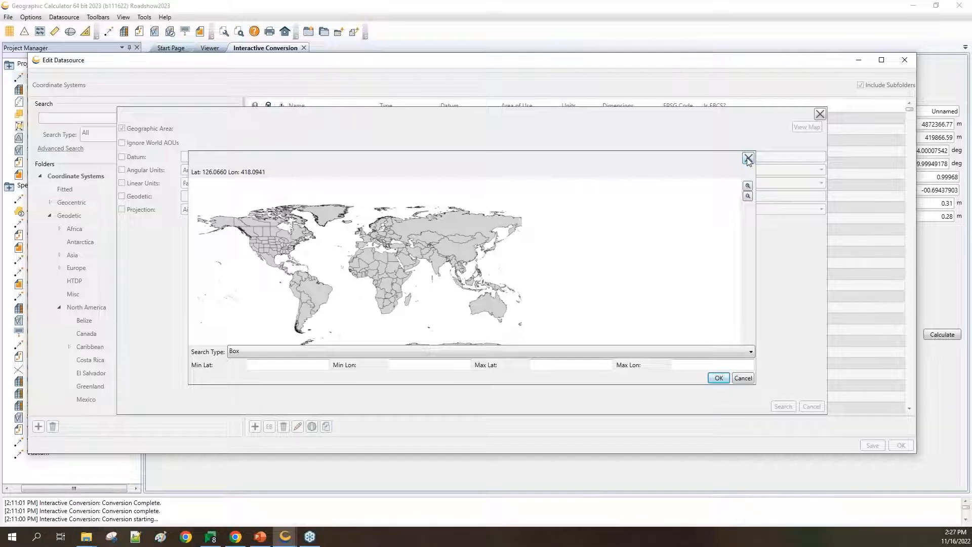
{"action": "left_click", "coordinate": [748, 160]}
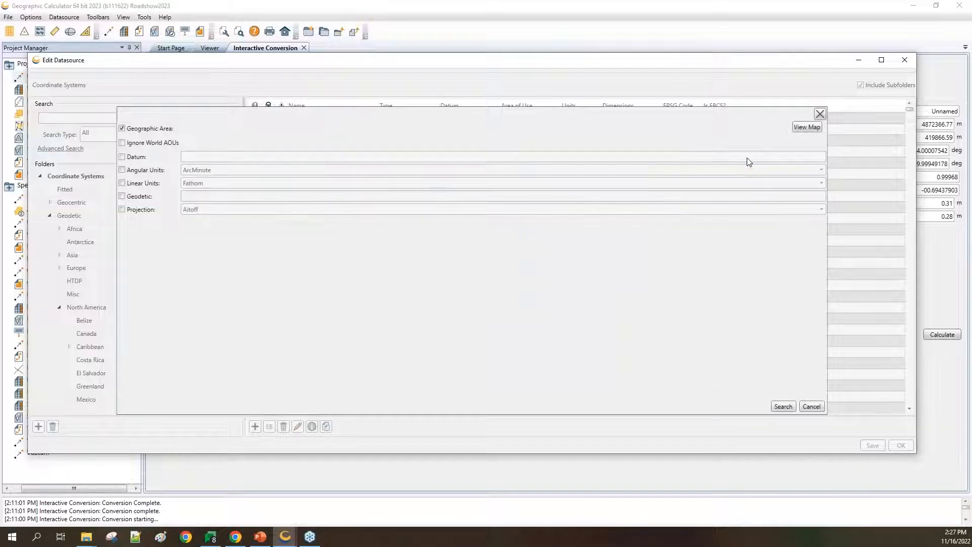
Step: Replace the Geographic Area filter with a Datum filter of 'nad83', leaving Geodetic unticked
{"action": "left_click", "coordinate": [122, 129]}
{"action": "left_click", "coordinate": [122, 157]}
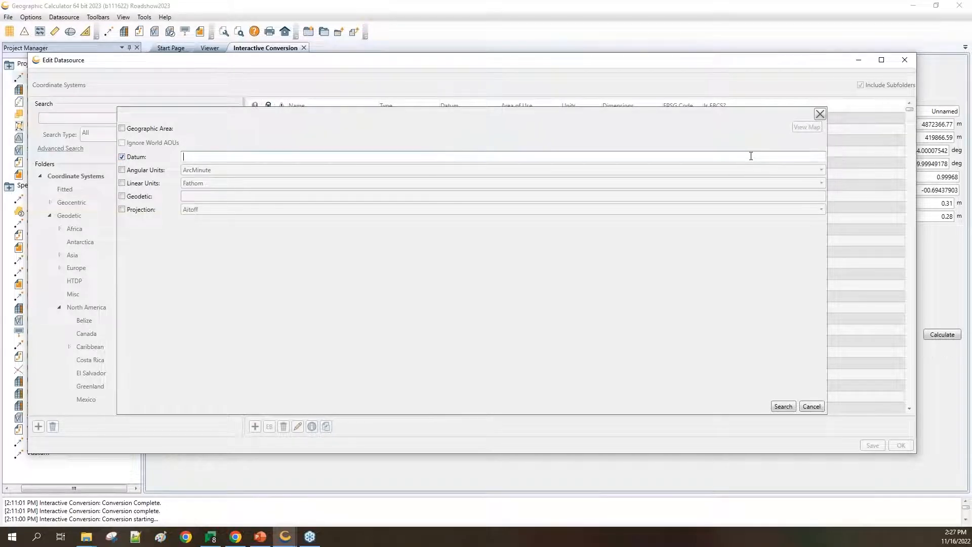
{"action": "type", "text": "wgs"}
{"action": "key", "text": "BackSpace"}
{"action": "key", "text": "BackSpace"}
{"action": "type", "text": "nad83"}
{"action": "left_click", "coordinate": [122, 196]}
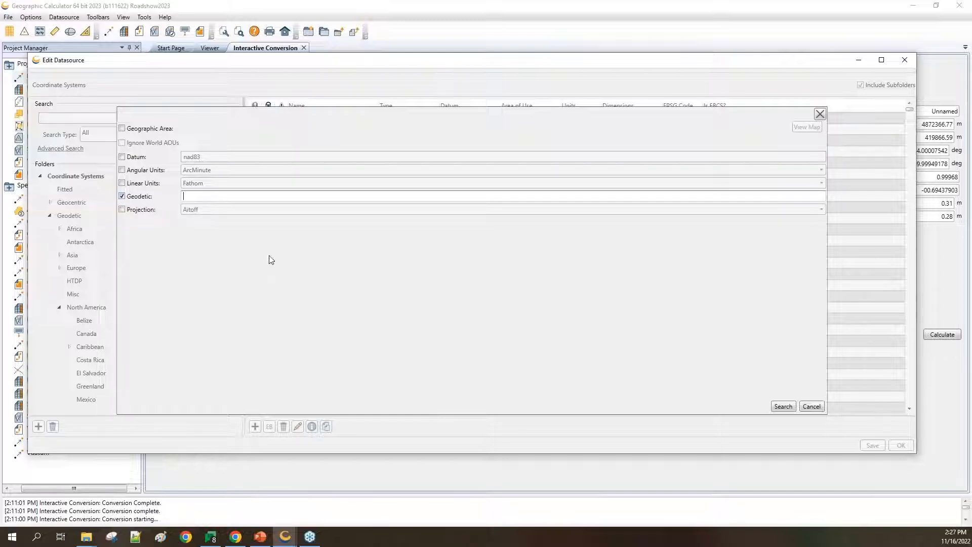
{"action": "left_click", "coordinate": [122, 196]}
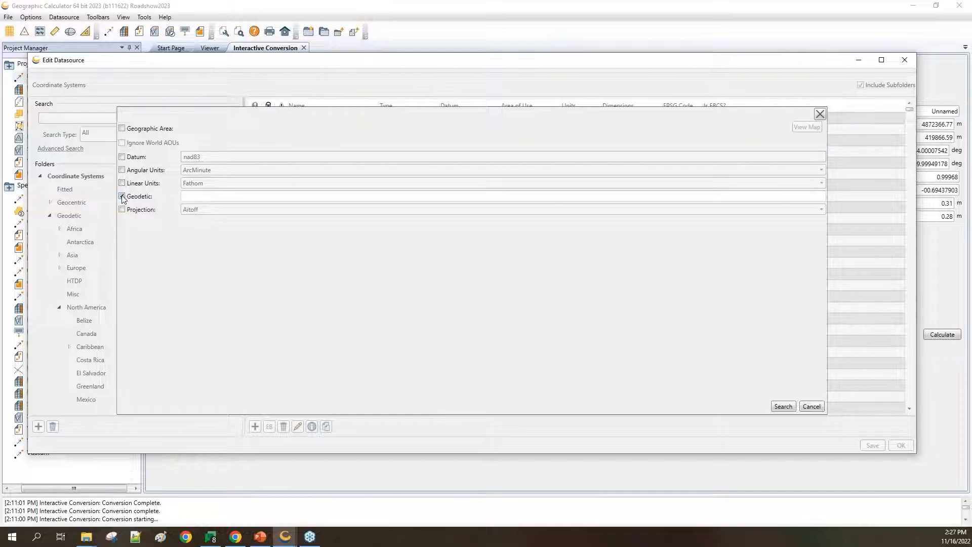
Step: Re-enable Datum nad83 and add Transverse Mercator projection with longitude of natural origin -69
{"action": "left_click", "coordinate": [122, 157]}
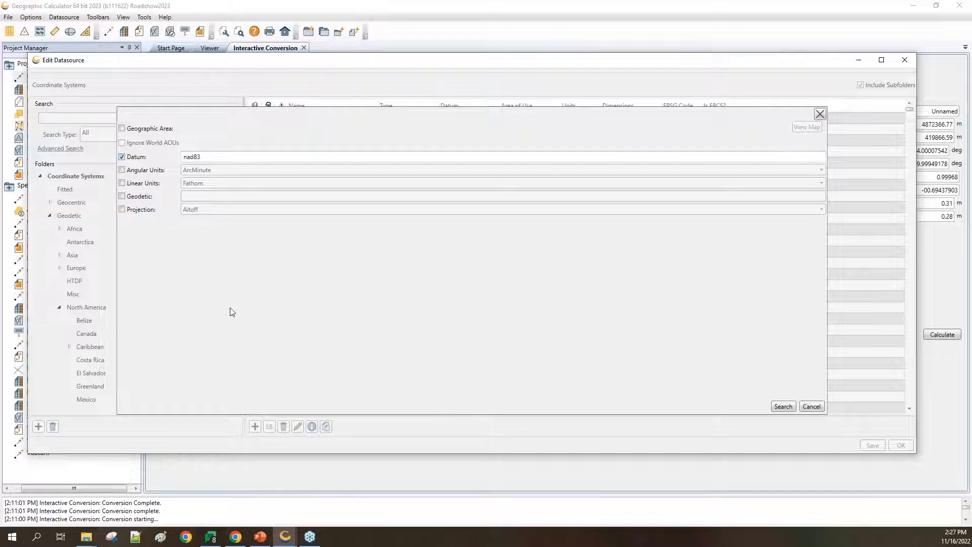
{"action": "left_click", "coordinate": [122, 209]}
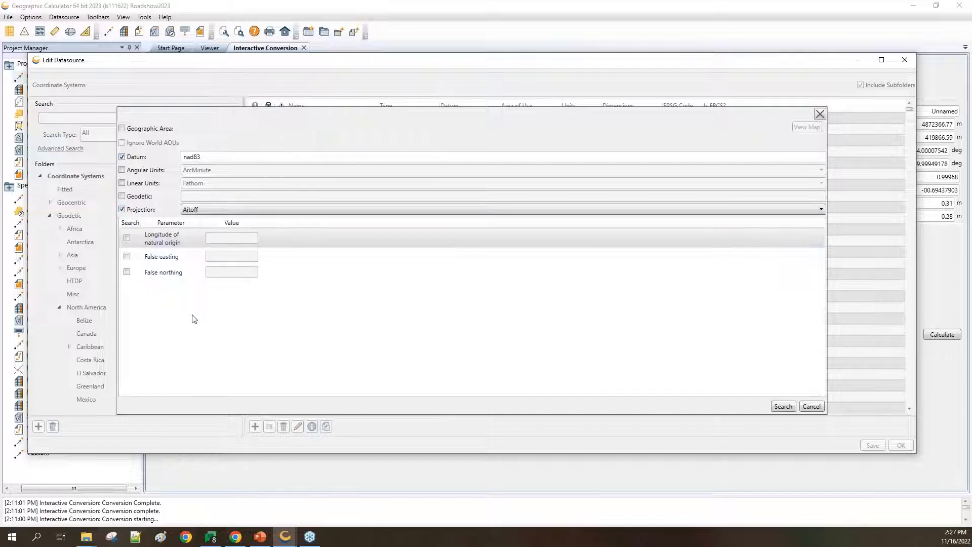
{"action": "left_click", "coordinate": [210, 210]}
{"action": "scroll", "coordinate": [276, 264], "scroll_direction": "down", "scroll_amount": 10}
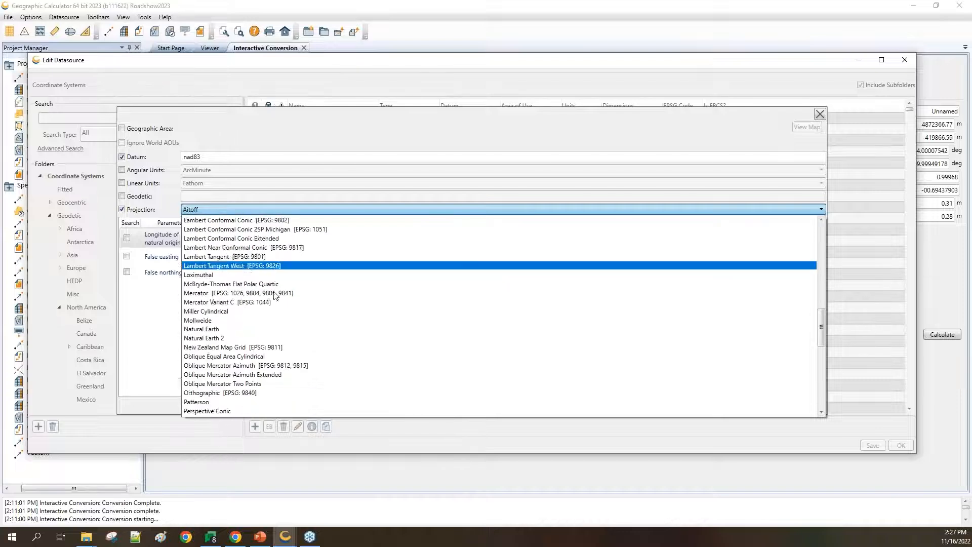
{"action": "scroll", "coordinate": [275, 295], "scroll_direction": "down", "scroll_amount": 7}
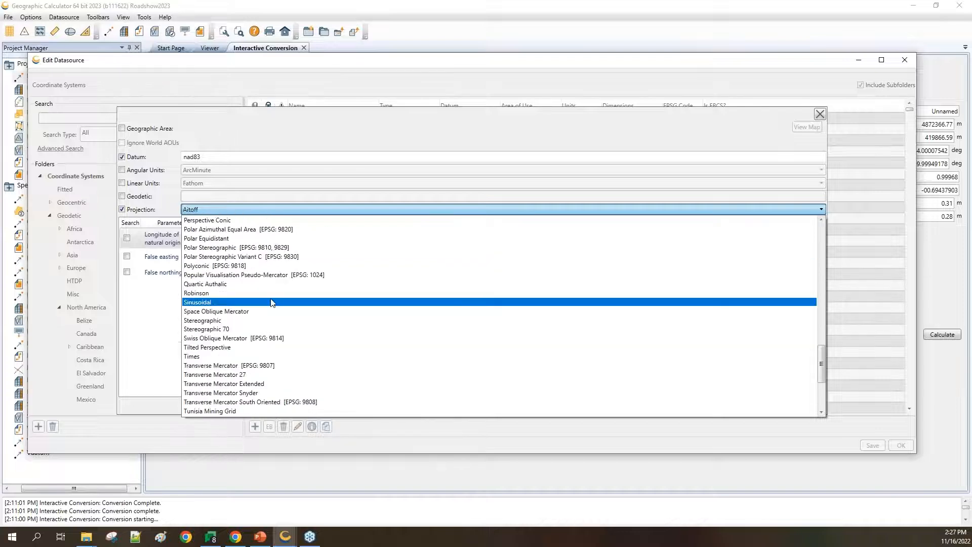
{"action": "left_click", "coordinate": [247, 365]}
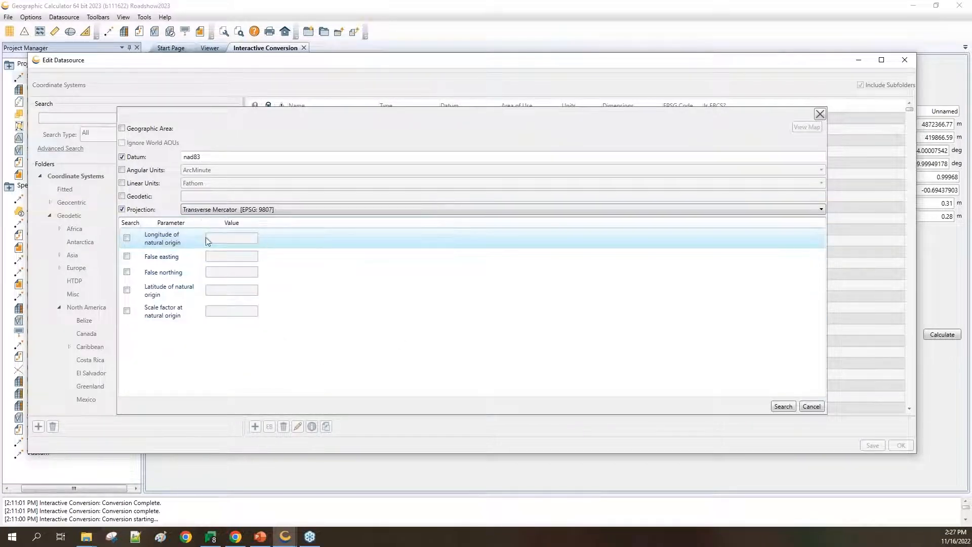
{"action": "left_click", "coordinate": [127, 238]}
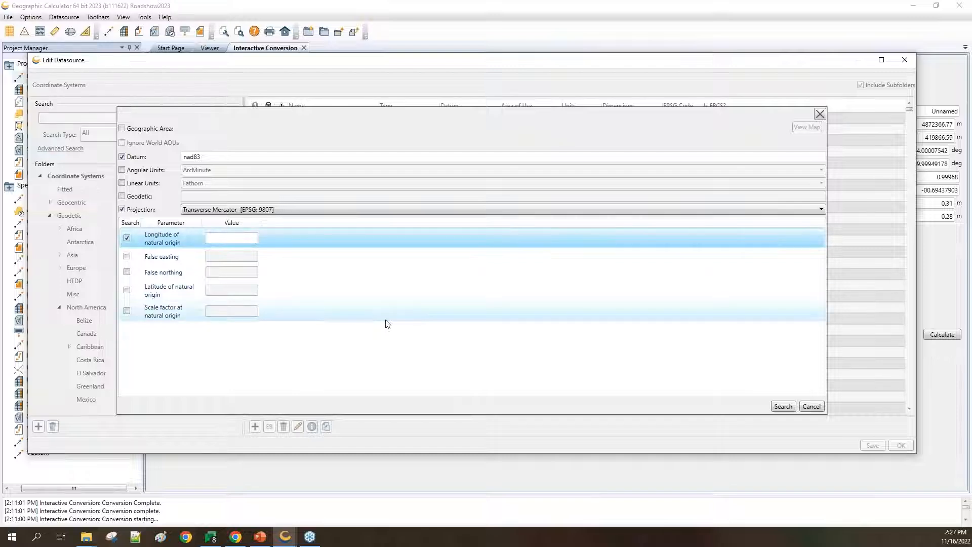
{"action": "left_click", "coordinate": [224, 239]}
{"action": "type", "text": "-69"}
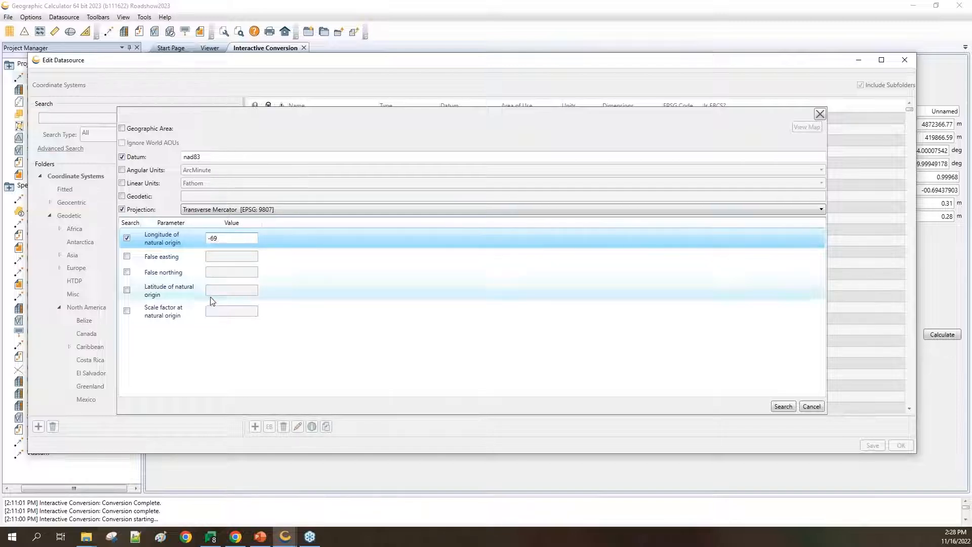
Step: Run the search for the 11 UTM zone 19N systems and widen the Name column to show full names
{"action": "left_click", "coordinate": [790, 407]}
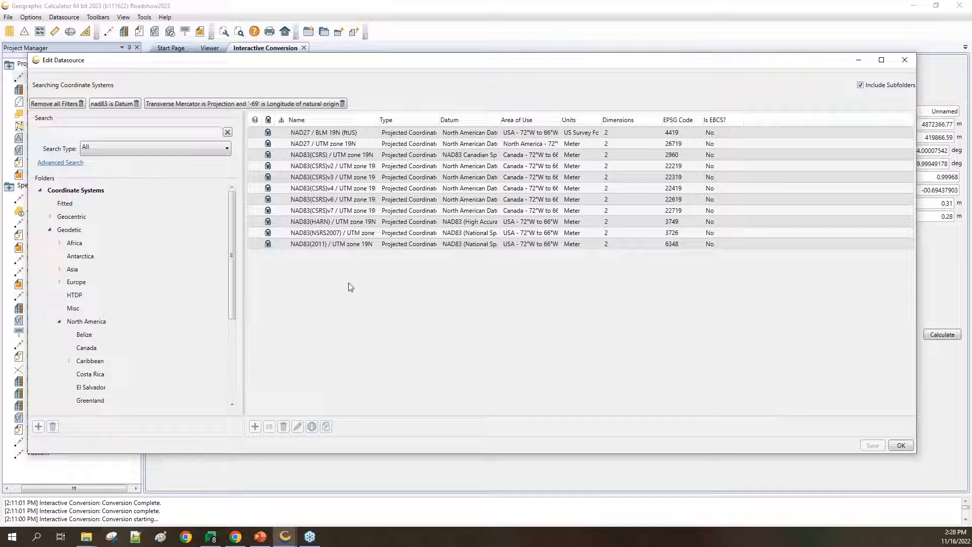
{"action": "left_click_drag", "start_coordinate": [379, 120], "coordinate": [412, 120]}
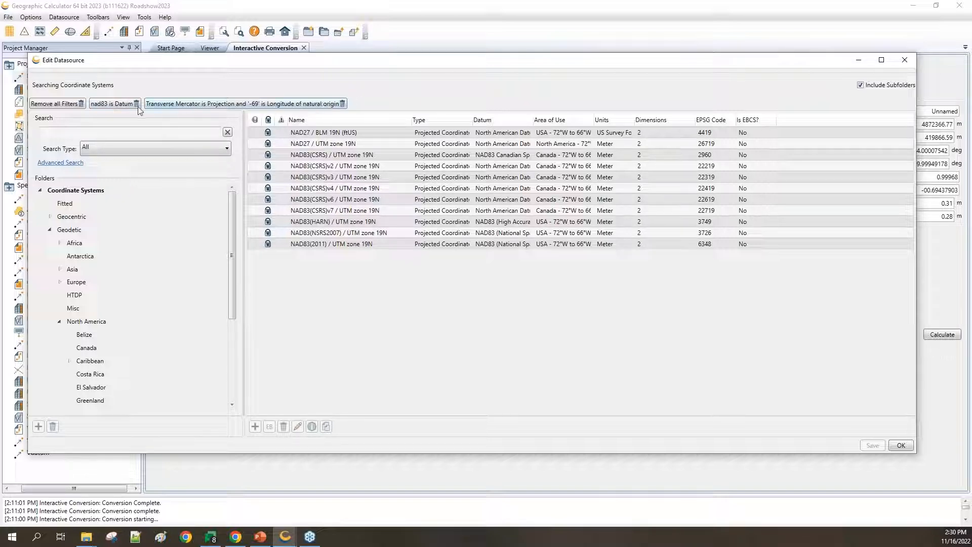
Step: Remove the nad83 and all other filters, then list North America geodetic systems without subfolders
{"action": "left_click", "coordinate": [136, 103]}
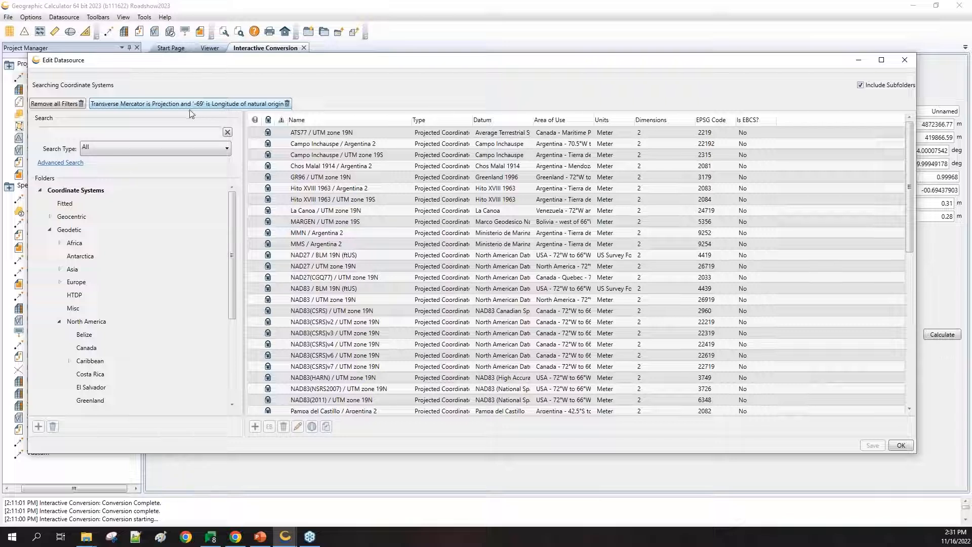
{"action": "left_click", "coordinate": [79, 104]}
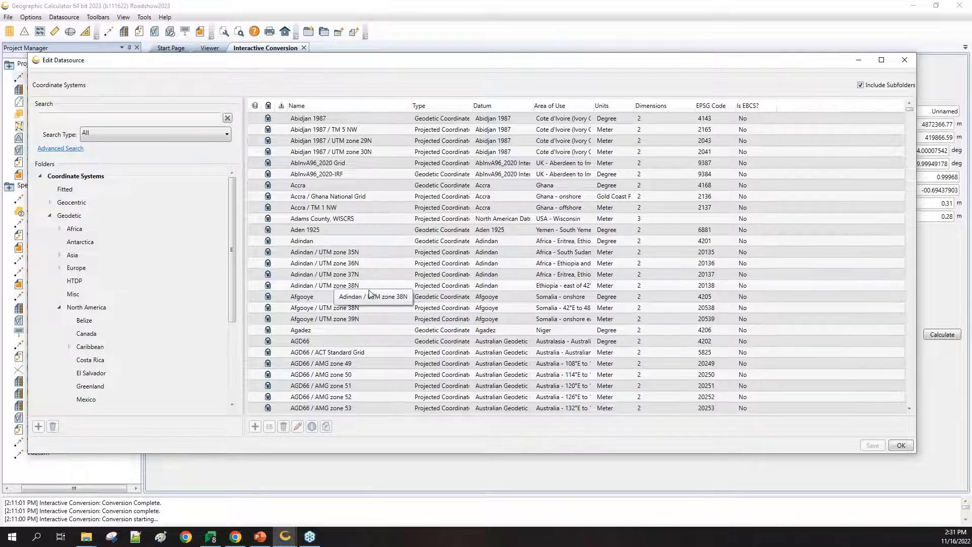
{"action": "left_click", "coordinate": [102, 309]}
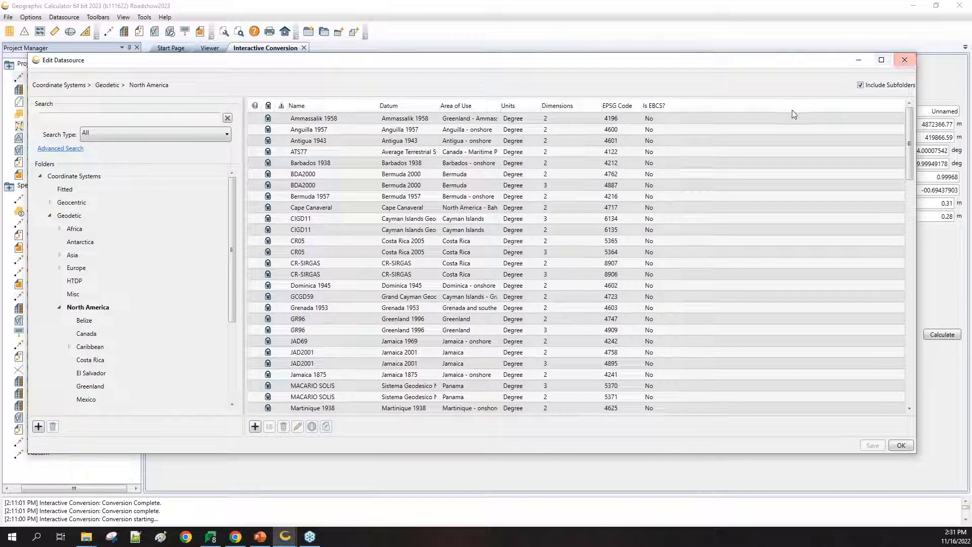
{"action": "left_click", "coordinate": [861, 85]}
Step: Open the NAD83 (EPSG 4269) definition, check its Identifiers tab, then return to its Details tab
{"action": "double_click", "coordinate": [299, 129]}
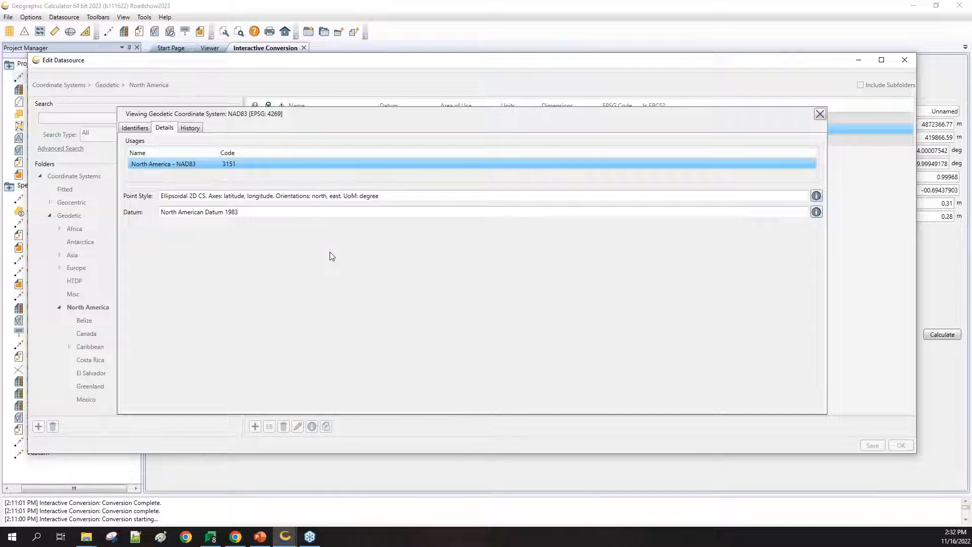
{"action": "left_click", "coordinate": [134, 129]}
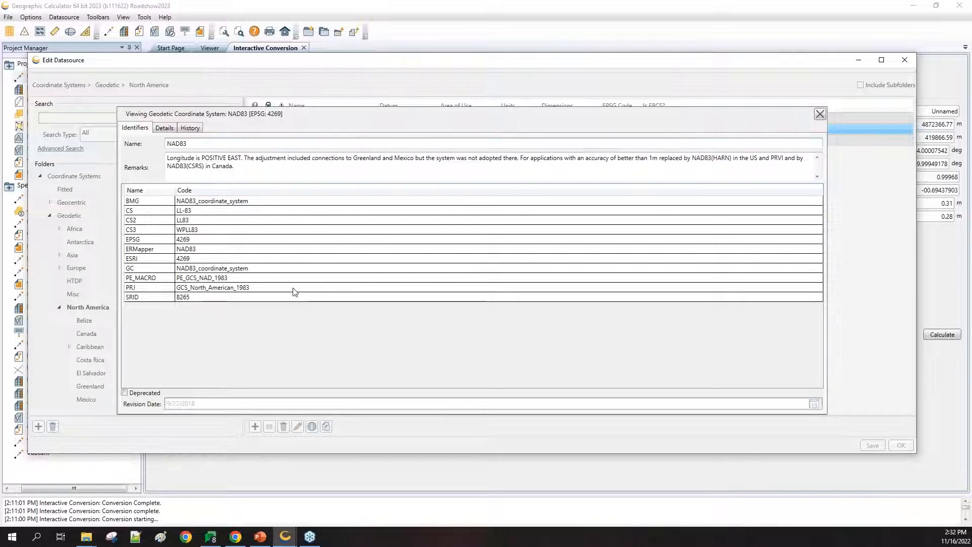
{"action": "left_click", "coordinate": [162, 130]}
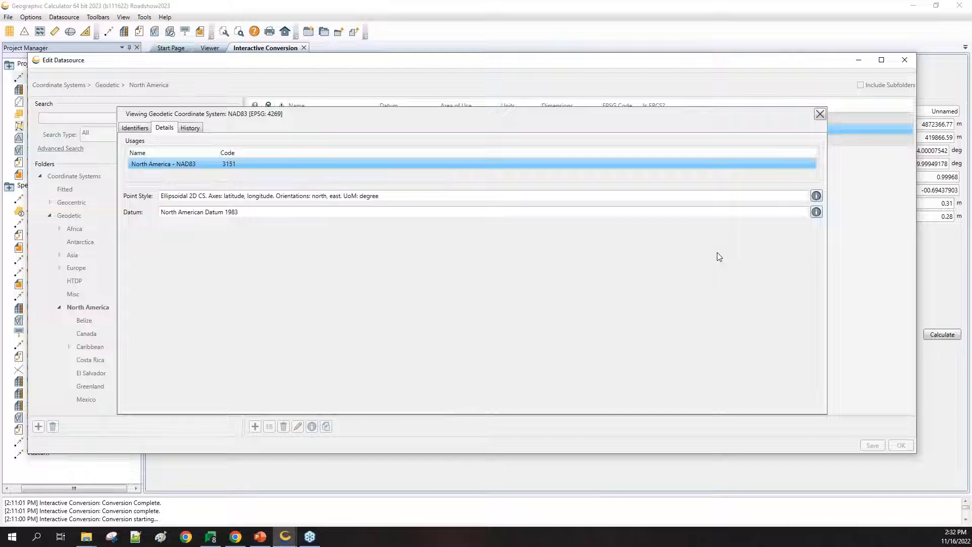
Step: Open the North American Datum 1983 definition, then the GRS 1980 ellipsoid (6378137 m, 1/f 298.257222101)
{"action": "left_click", "coordinate": [817, 213]}
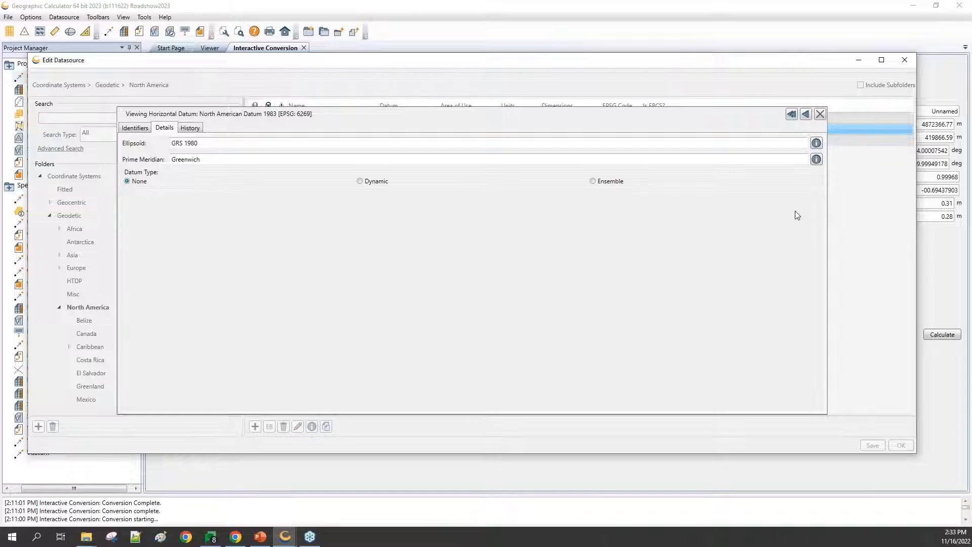
{"action": "left_click", "coordinate": [816, 143]}
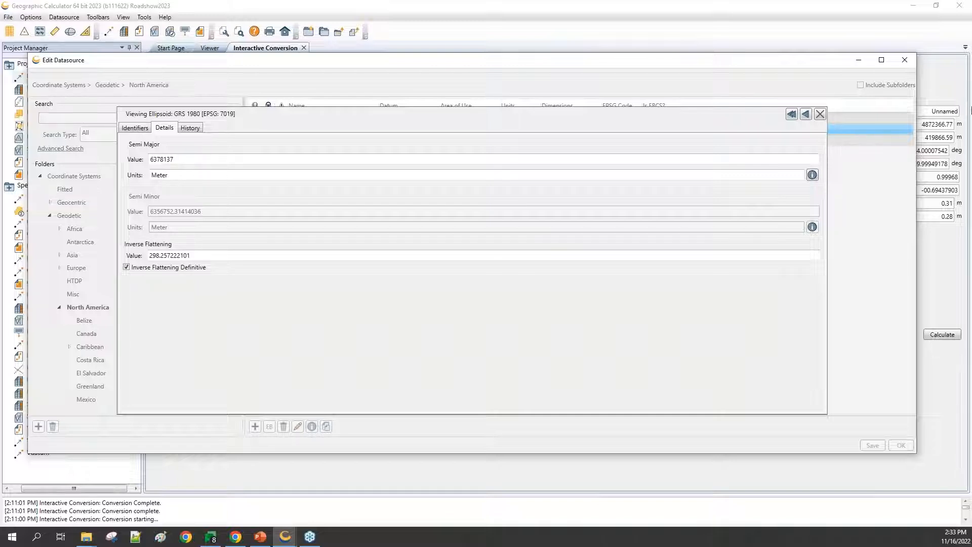
Step: Shrink the window, revisit the datum, GRS 1980 and NAD83 definitions, then close back to the North America list
{"action": "left_click_drag", "start_coordinate": [915, 453], "coordinate": [873, 472]}
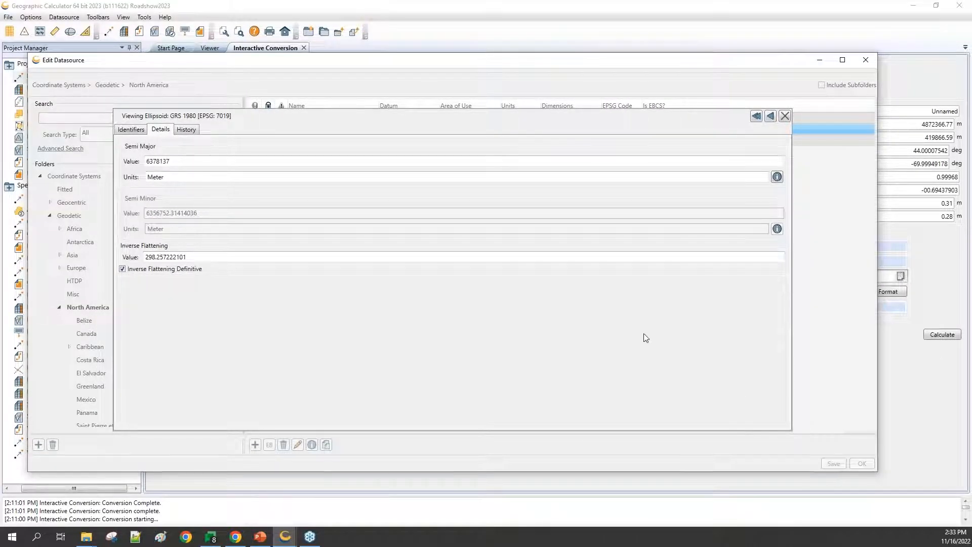
{"action": "left_click", "coordinate": [770, 117]}
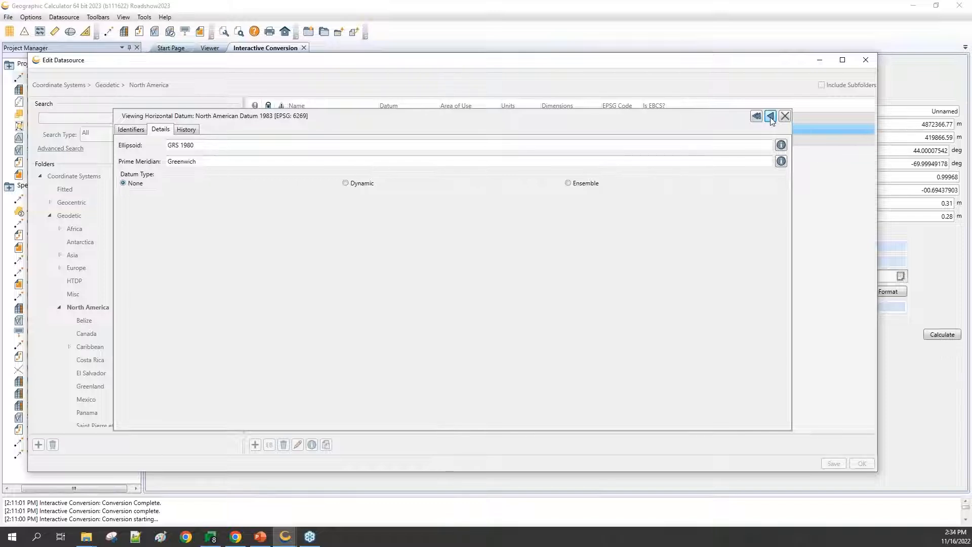
{"action": "left_click", "coordinate": [781, 146]}
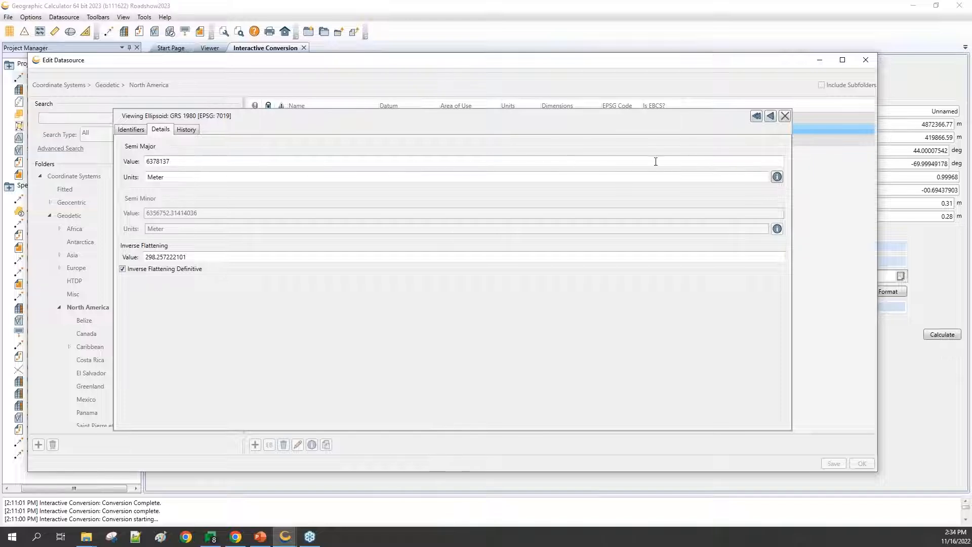
{"action": "left_click", "coordinate": [756, 116]}
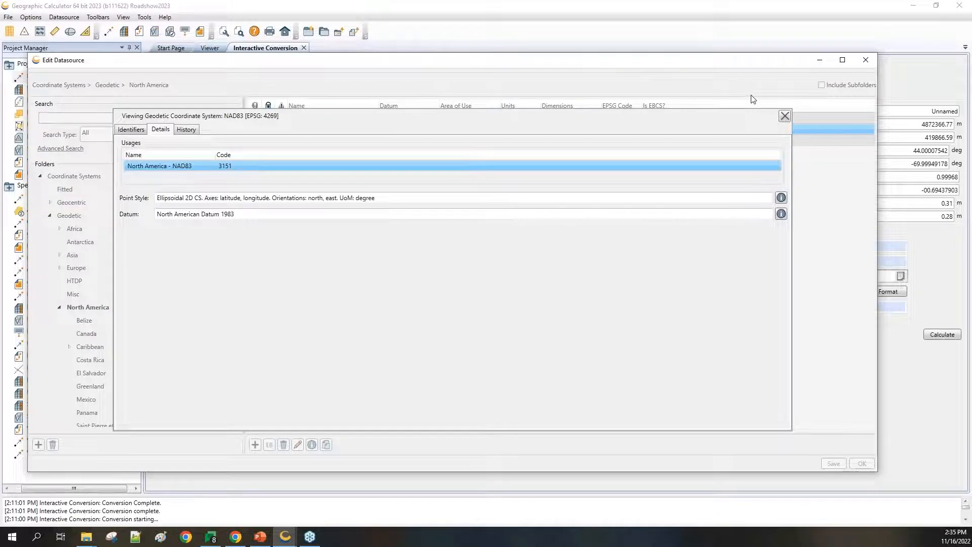
{"action": "left_click", "coordinate": [786, 115]}
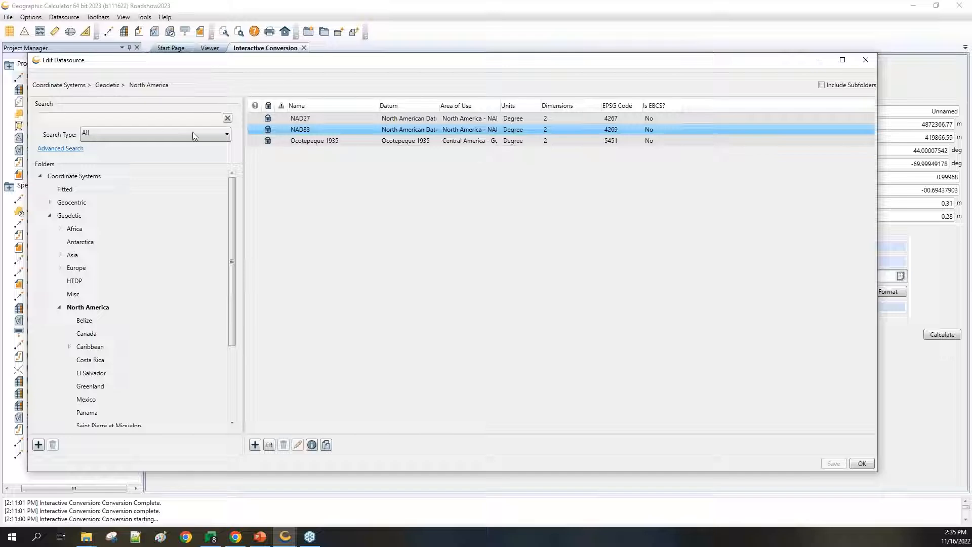
Step: Show the Search Type options: All, Name, Remarks, Codes and Recent
{"action": "left_click", "coordinate": [225, 135]}
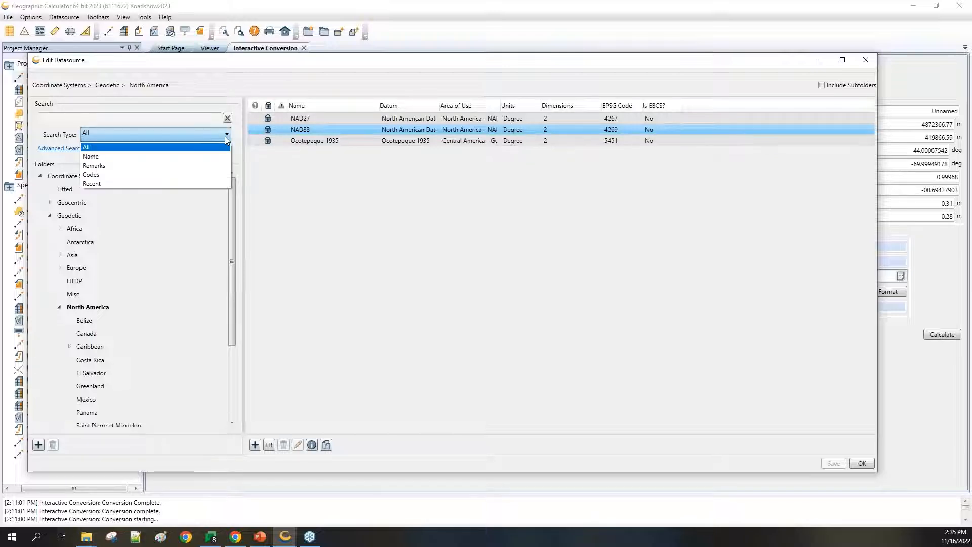
Step: Show recently used North America systems with subfolders included, then close the datasource editor
{"action": "left_click", "coordinate": [208, 185]}
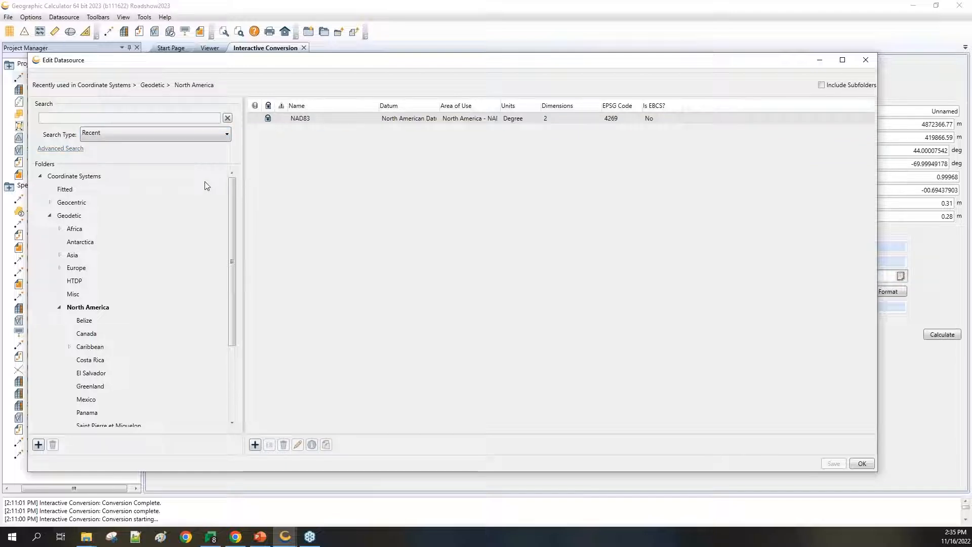
{"action": "left_click", "coordinate": [84, 179]}
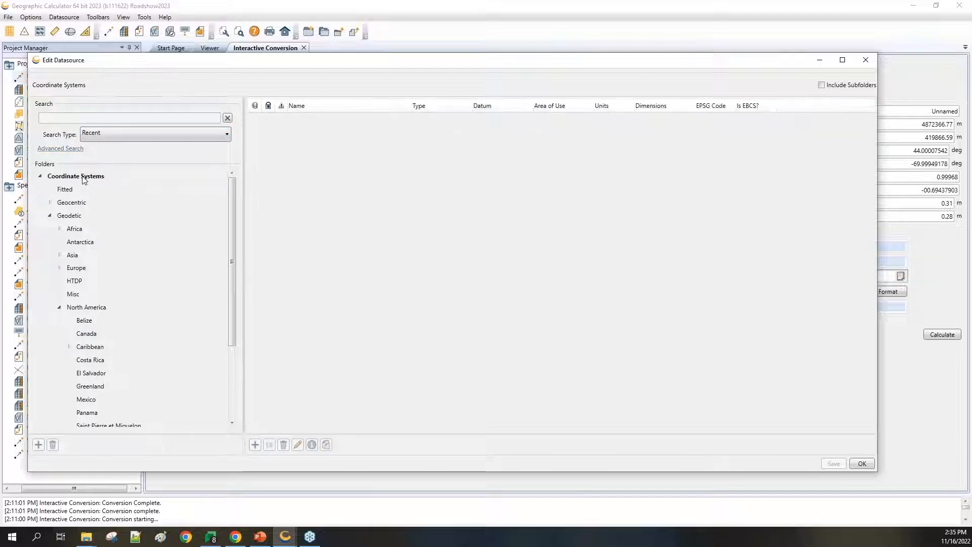
{"action": "left_click", "coordinate": [217, 133]}
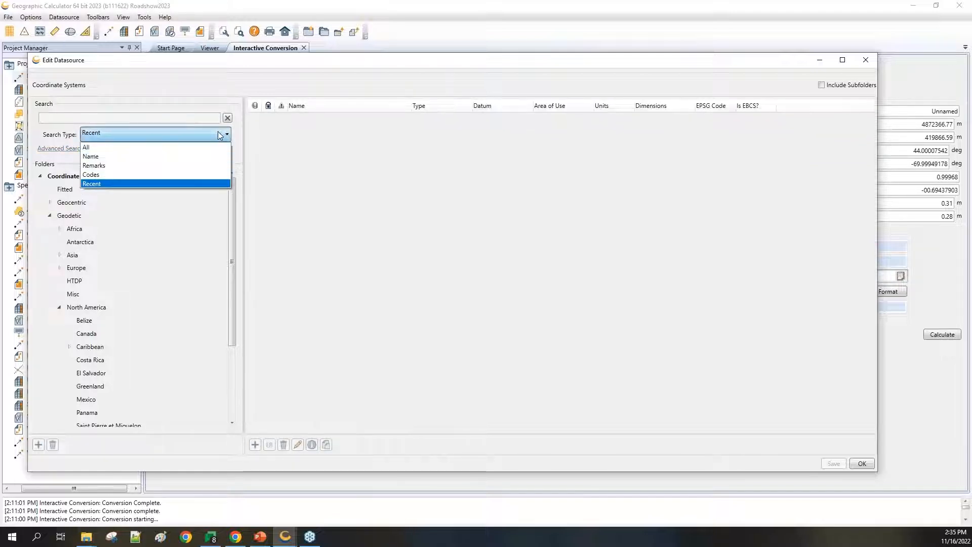
{"action": "left_click", "coordinate": [181, 183]}
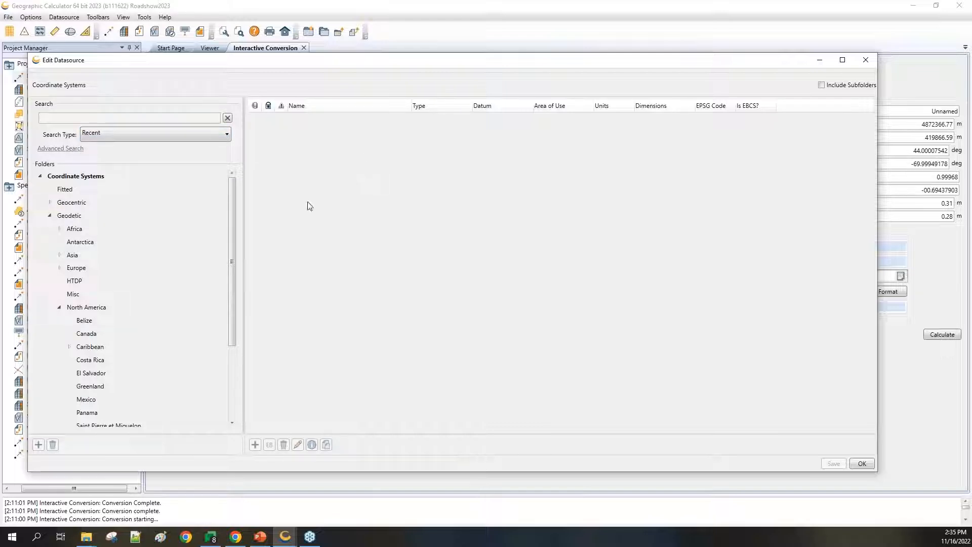
{"action": "left_click", "coordinate": [96, 308]}
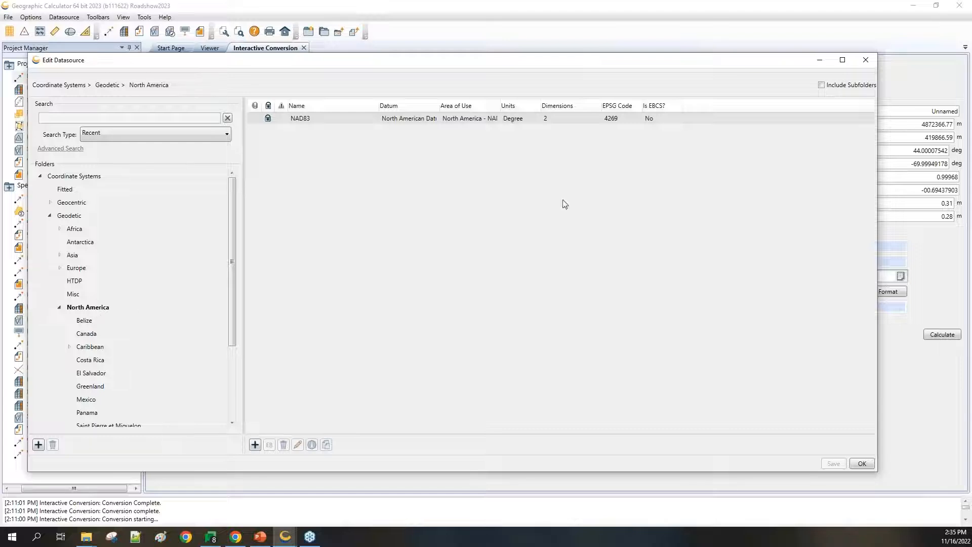
{"action": "left_click", "coordinate": [821, 85]}
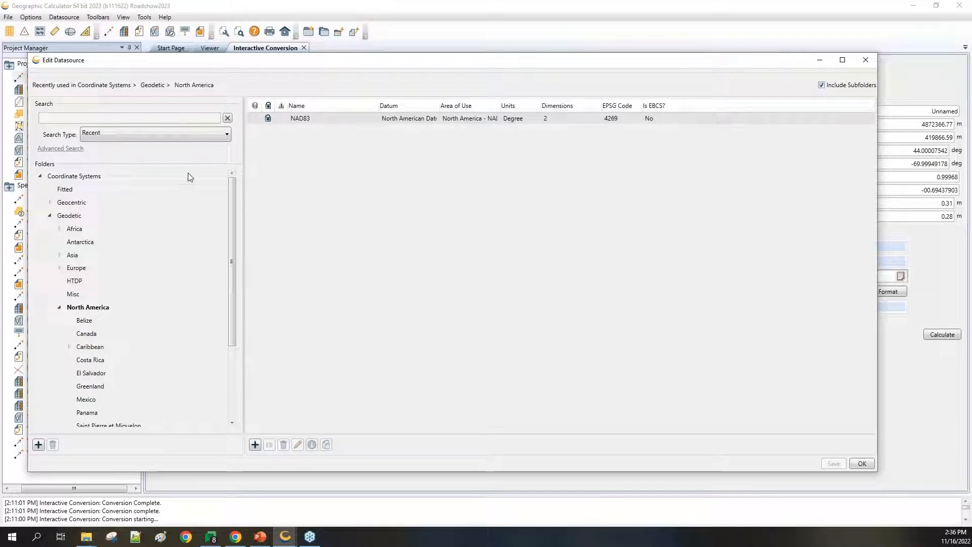
{"action": "left_click", "coordinate": [865, 60]}
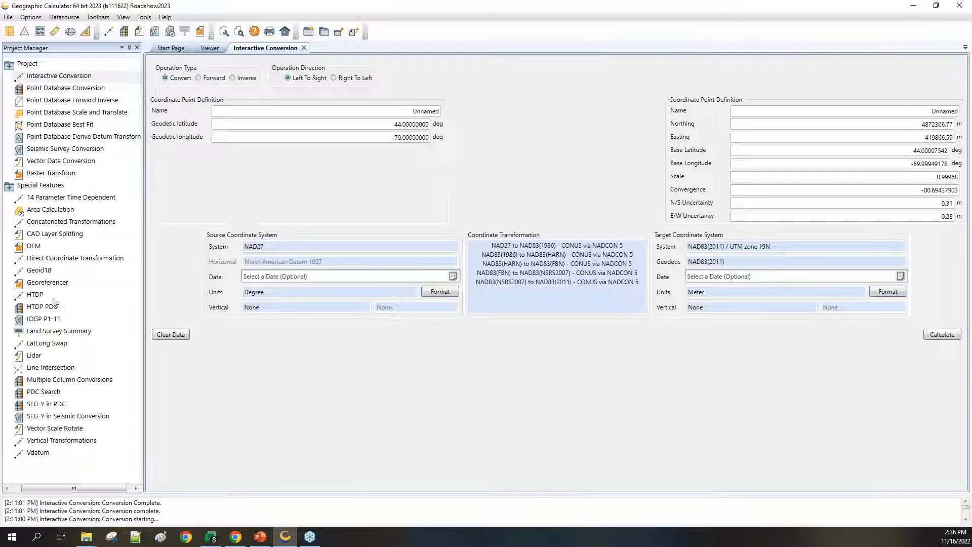
Step: Open the HTDP conversion from WGS 84 (G1762) to NAD83(NSRS2007) under Special Features
{"action": "double_click", "coordinate": [35, 295]}
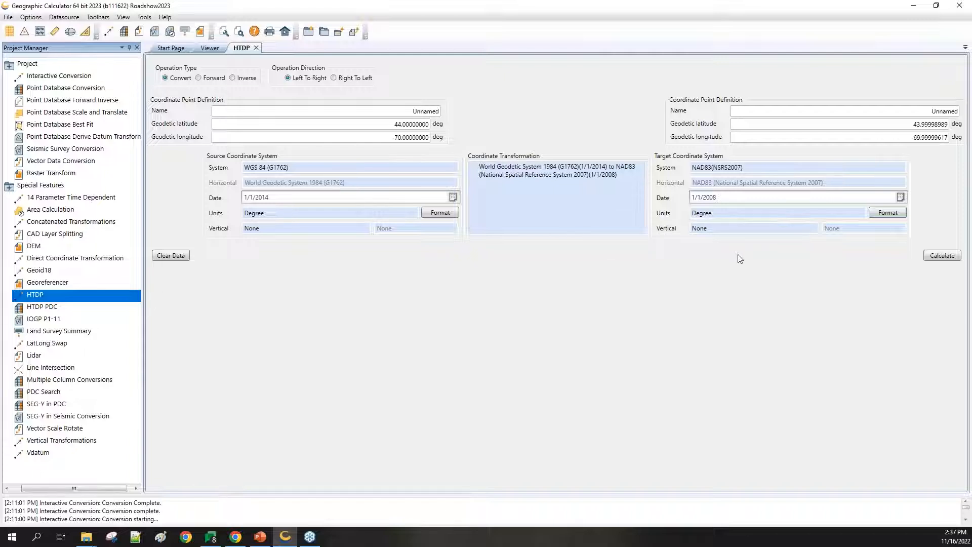
Step: Calculate the HTDP conversion, yielding 43.99998989, -69.99999617 at epoch 1/1/2008
{"action": "left_click", "coordinate": [937, 252]}
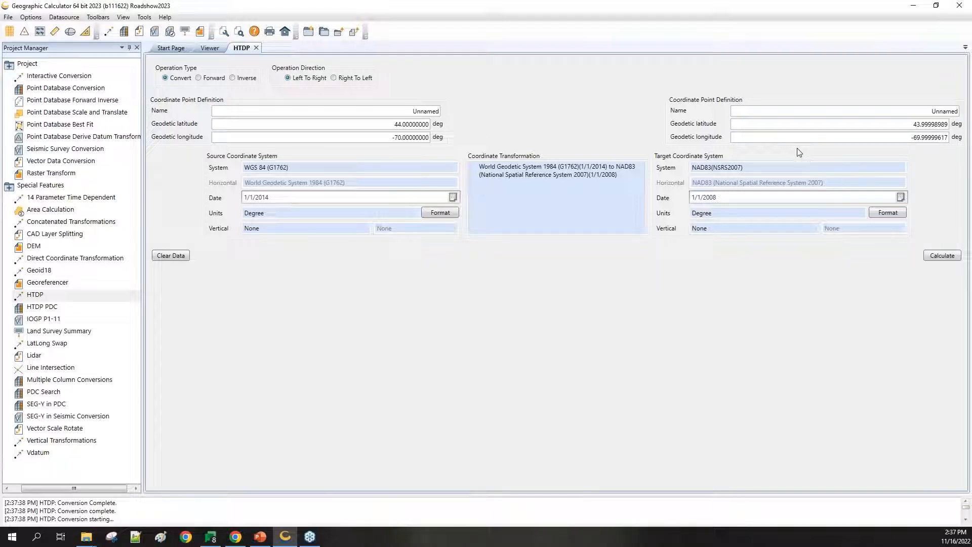
Step: Display the target point's Time-Dependent Velocities window (East 1.04, North -3.25, Up -1.31 mm/yr)
{"action": "right_click", "coordinate": [702, 117]}
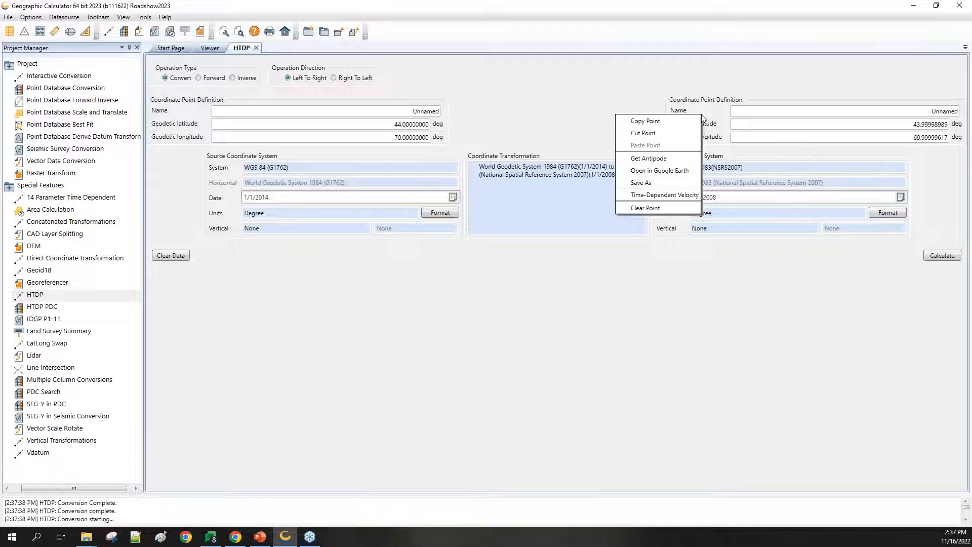
{"action": "left_click", "coordinate": [674, 196]}
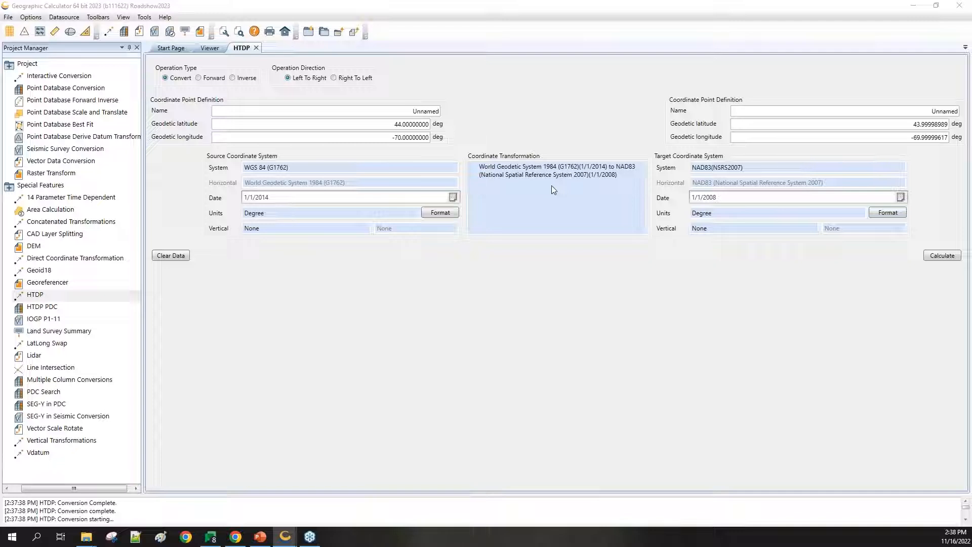
{"action": "left_click_drag", "start_coordinate": [760, 289], "coordinate": [674, 269]}
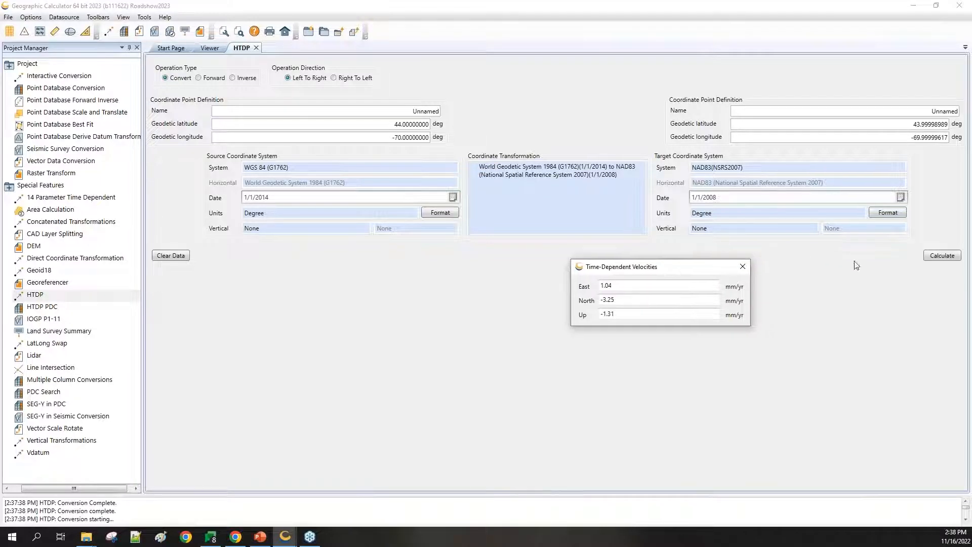
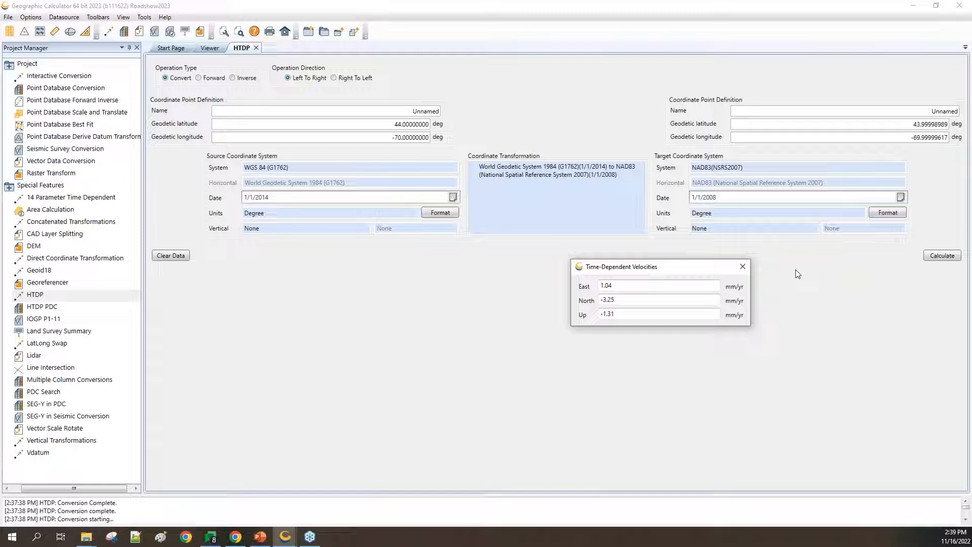
Step: Close the Time-Dependent Velocities window so only the 43.99998989, -69.99999617 HTDP result remains
{"action": "left_click", "coordinate": [744, 265]}
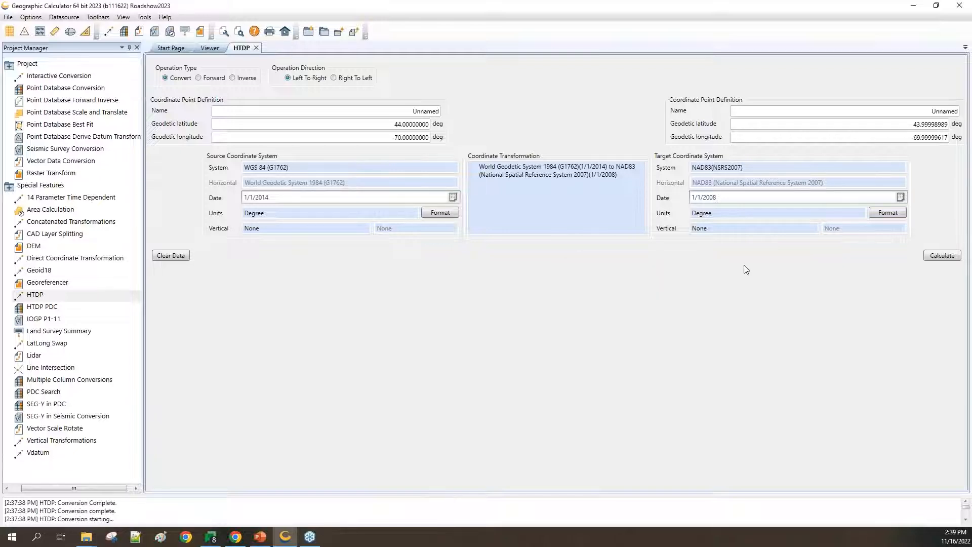
Step: Open HTDP PDC with Input_coordinates.xls loaded for a NAD83 to WGS 84 (G1150) conversion
{"action": "double_click", "coordinate": [49, 308]}
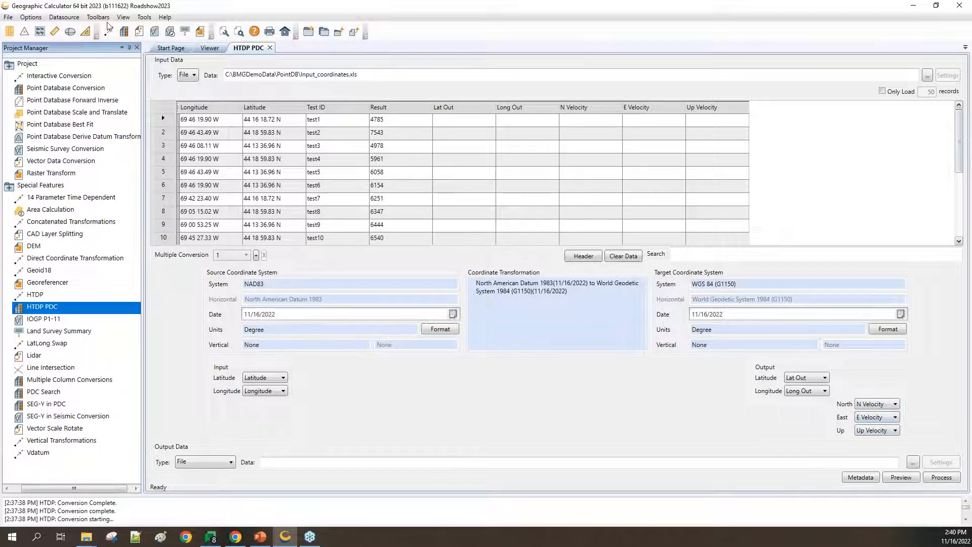
{"action": "left_click", "coordinate": [34, 19]}
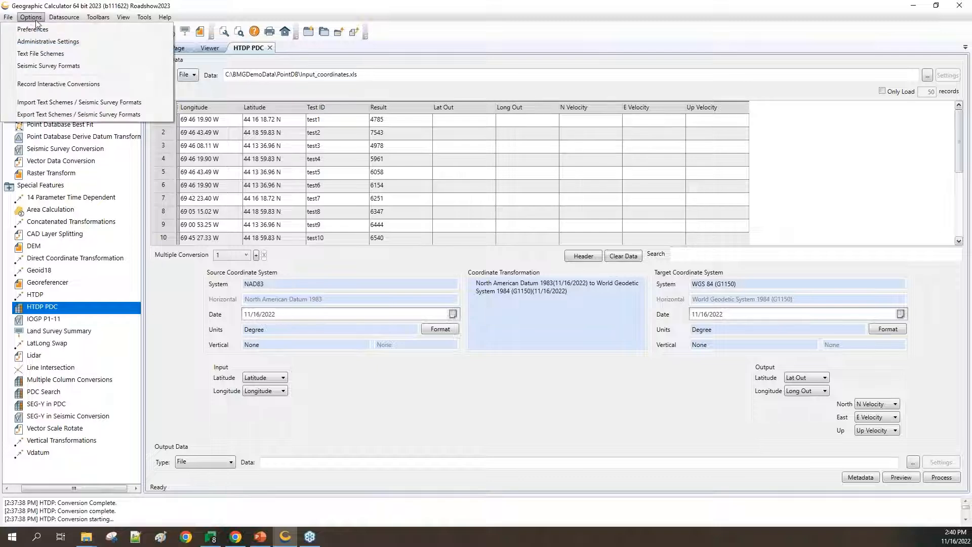
{"action": "left_click", "coordinate": [35, 29]}
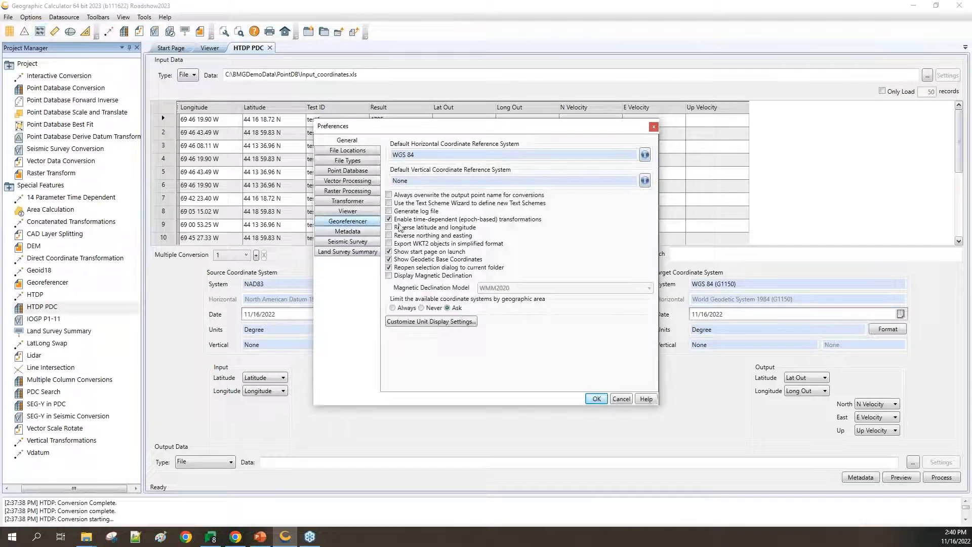
{"action": "left_click", "coordinate": [361, 172]}
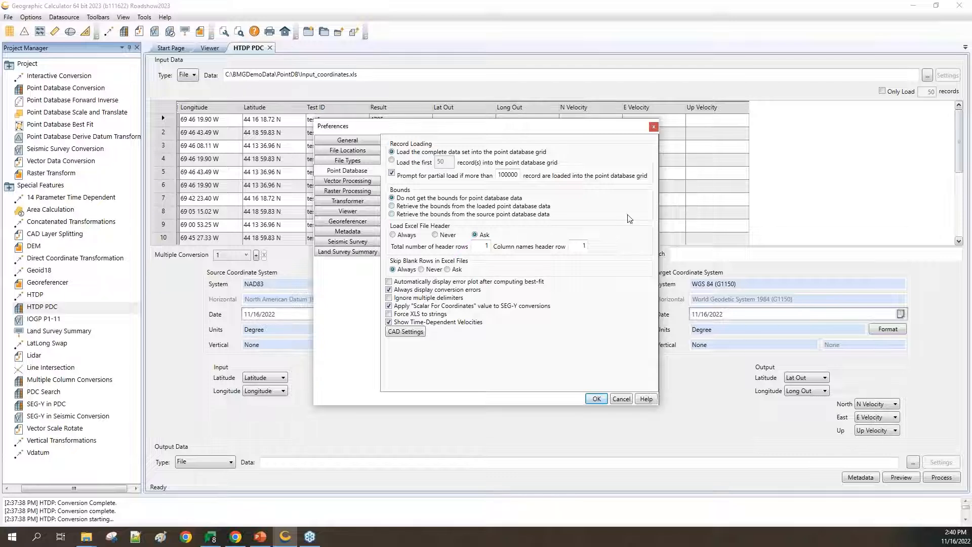
{"action": "left_click", "coordinate": [653, 128]}
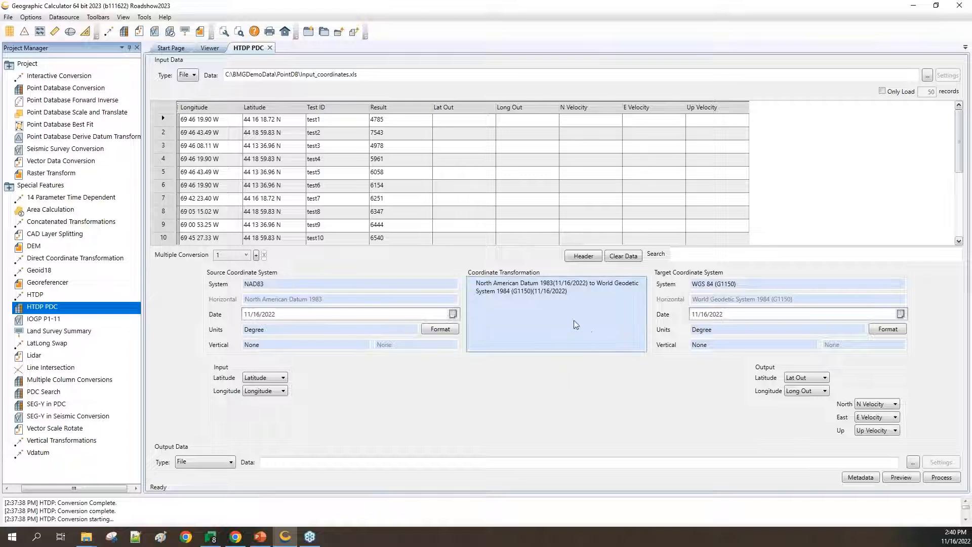
Step: Preview the HTDP PDC to fill Lat Out, Long Out and N/E/Up velocities for every point
{"action": "left_click", "coordinate": [905, 479]}
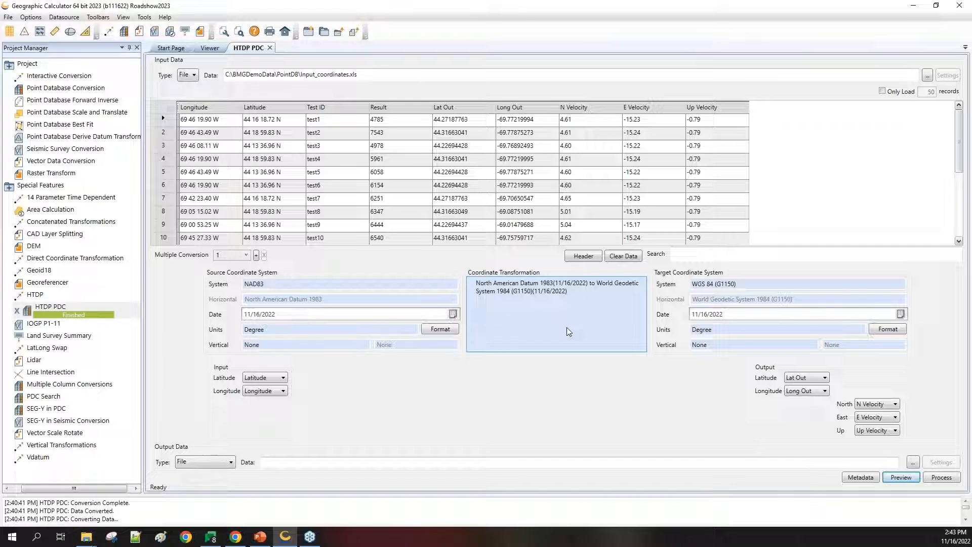
Step: Process the lease_area_polygon.xml Area Calculation, giving an area of 312.00 km²
{"action": "double_click", "coordinate": [51, 210]}
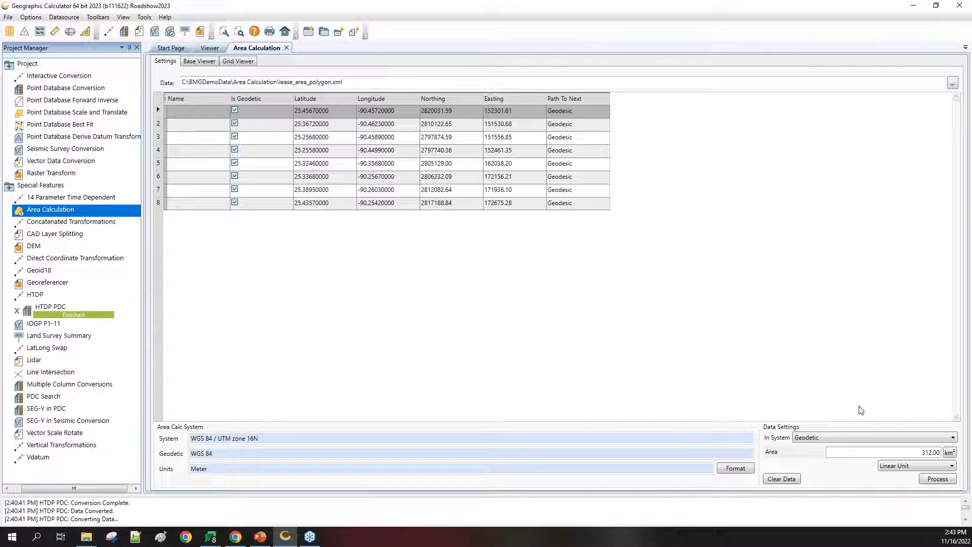
{"action": "left_click", "coordinate": [938, 479]}
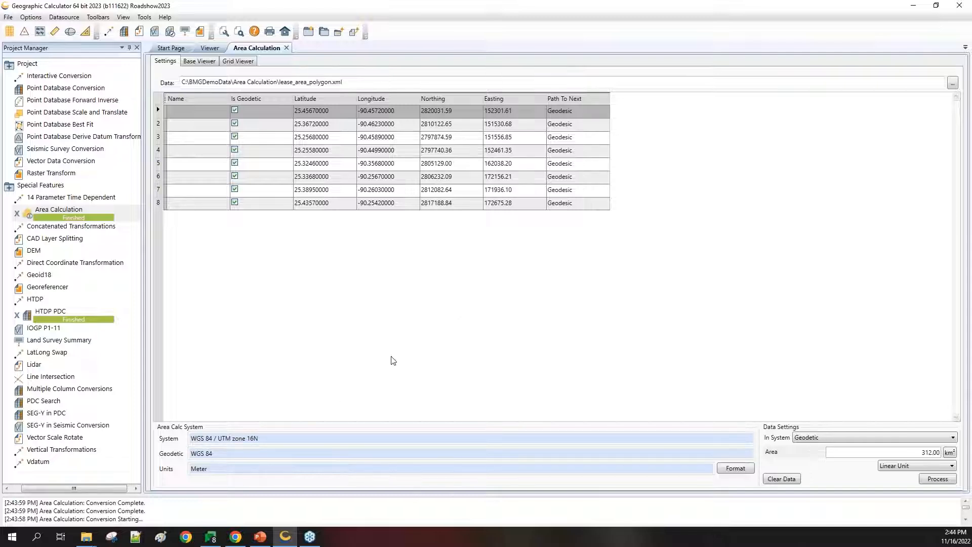
Step: View the lease polygon in the Base Viewer, then return to its 8-point Settings table
{"action": "left_click", "coordinate": [200, 62]}
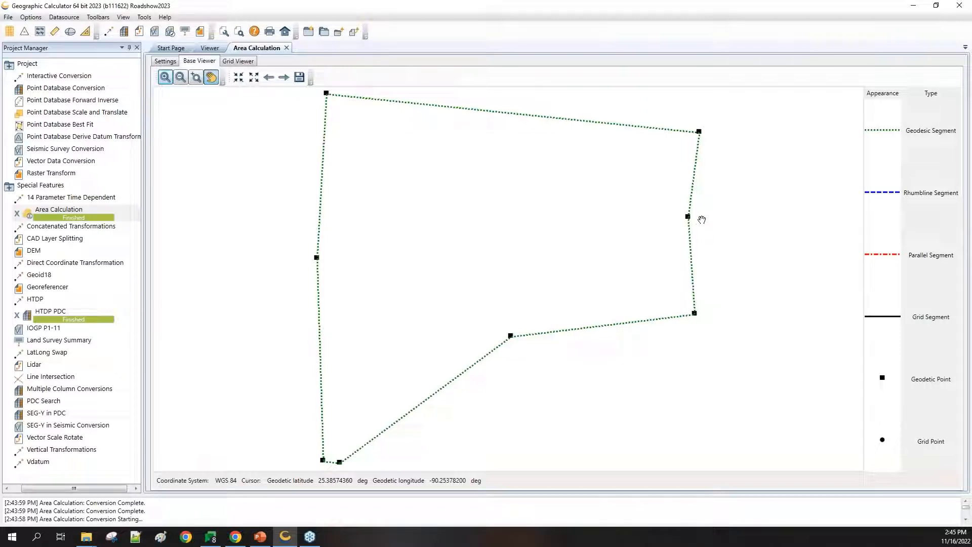
{"action": "left_click", "coordinate": [165, 61]}
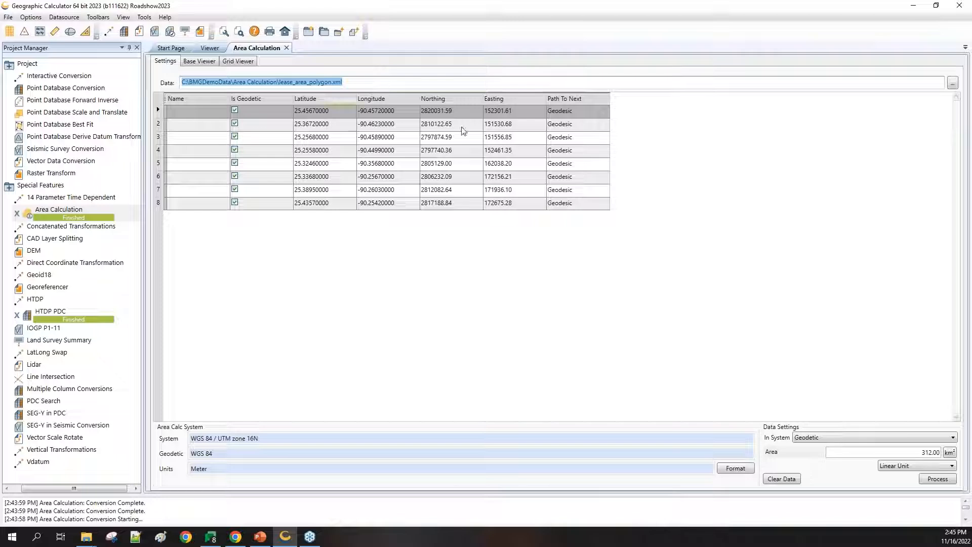
Step: Set Path To Next to Rhumbline for points 1–3 and reprocess, still giving 312.00 km²
{"action": "left_click", "coordinate": [593, 112]}
{"action": "left_click", "coordinate": [591, 112]}
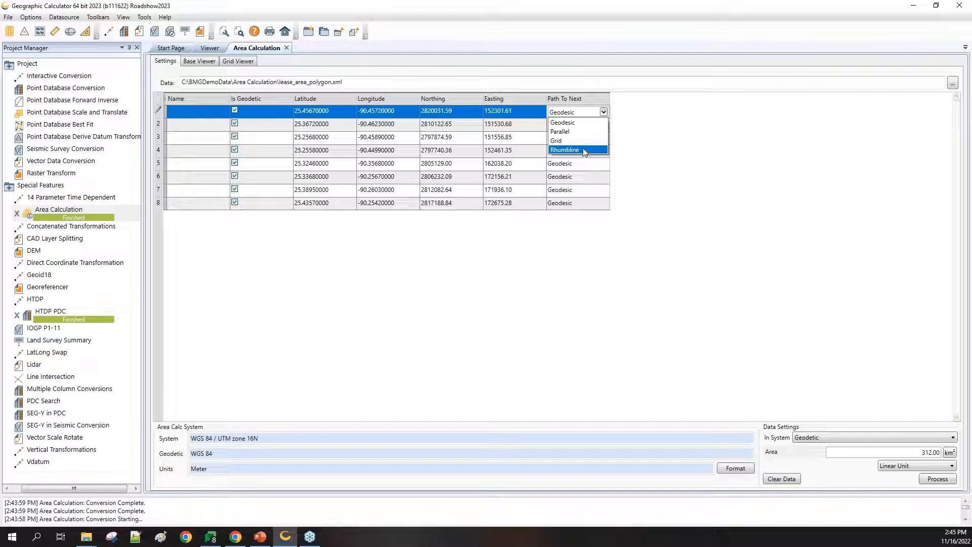
{"action": "left_click", "coordinate": [584, 150]}
{"action": "left_click", "coordinate": [591, 125]}
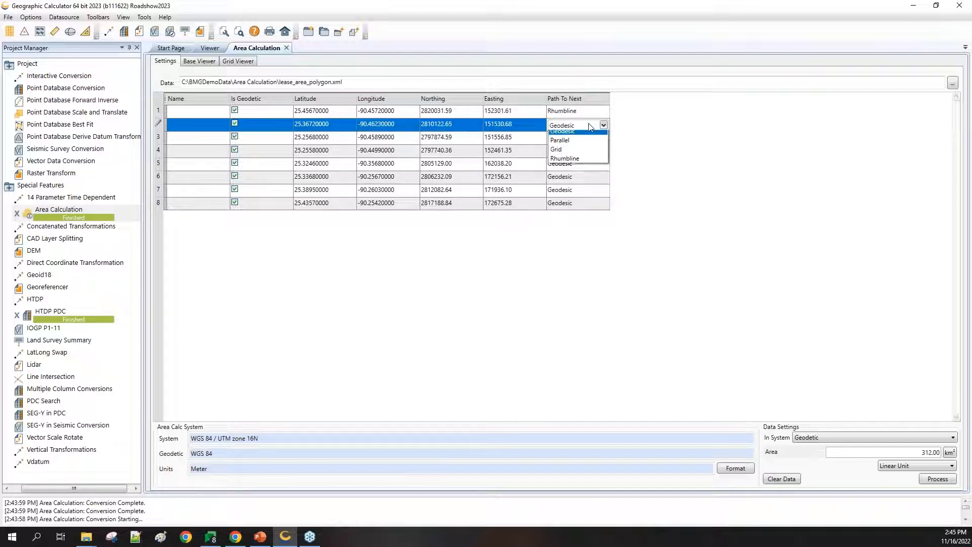
{"action": "left_click", "coordinate": [587, 163]}
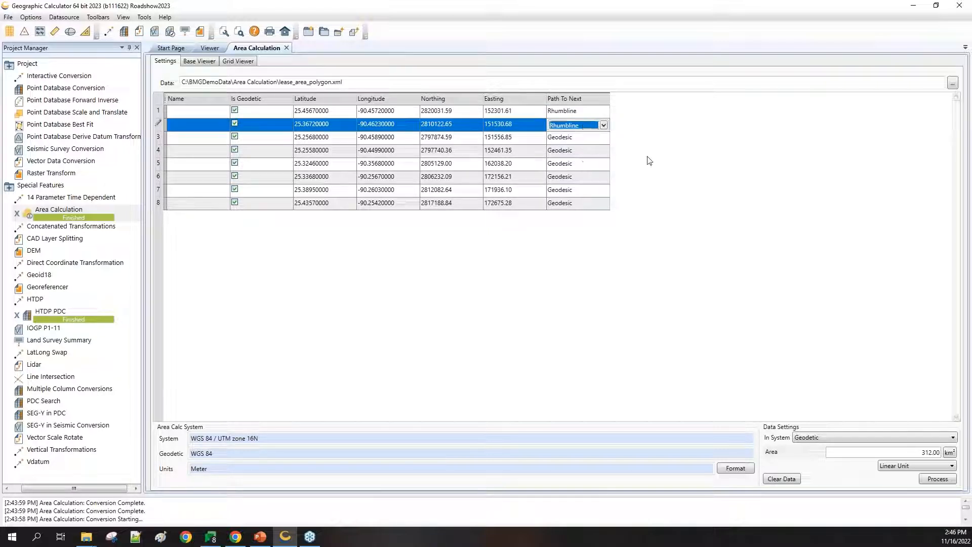
{"action": "left_click", "coordinate": [585, 136]}
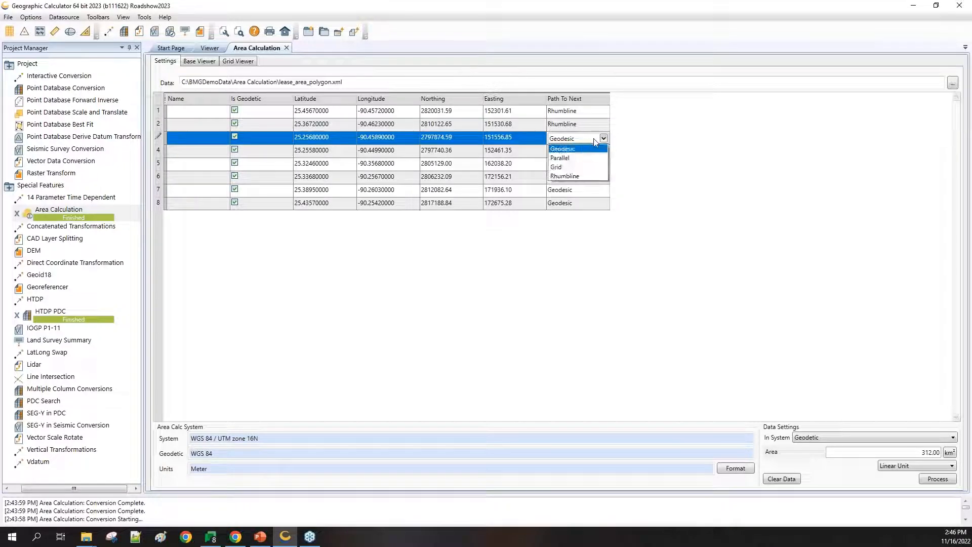
{"action": "left_click", "coordinate": [585, 176]}
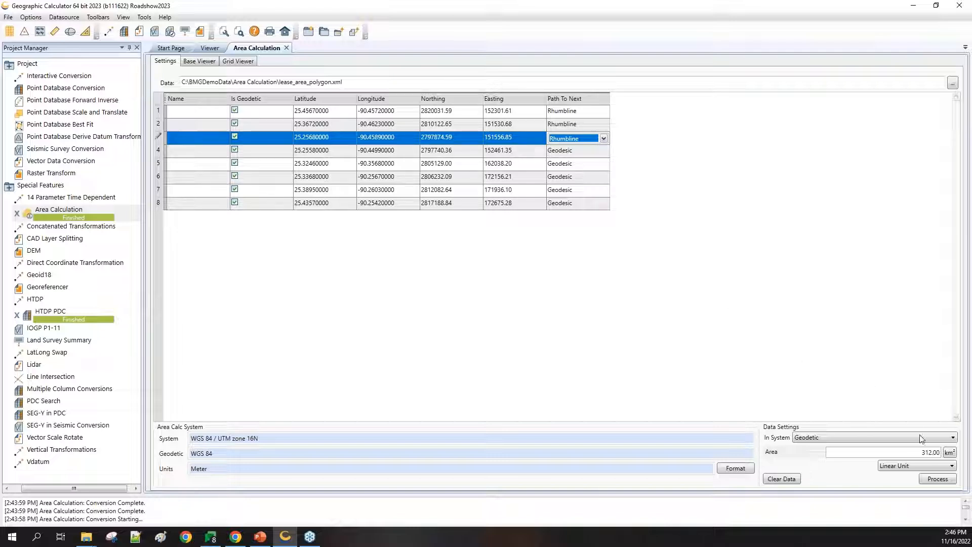
{"action": "left_click", "coordinate": [938, 480]}
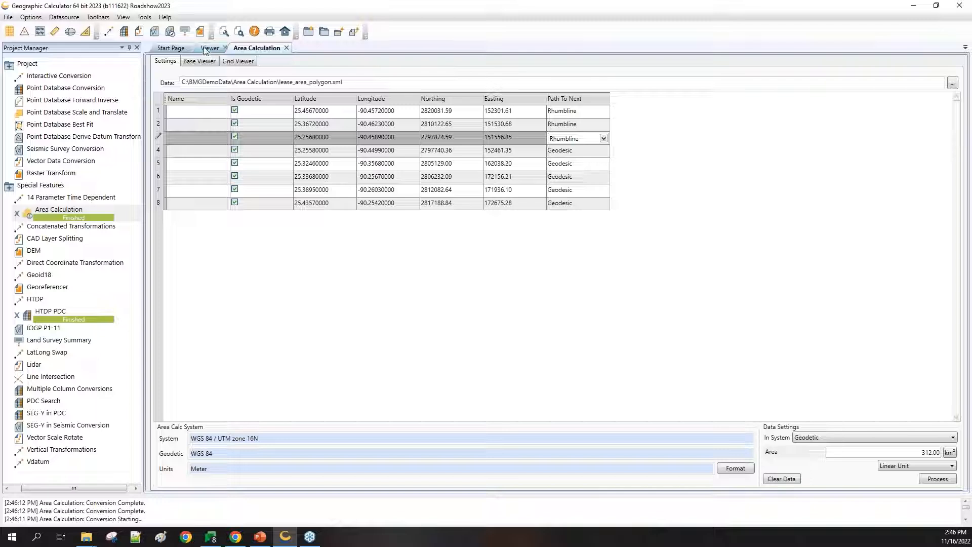
Step: Show the lease polygon plot with rhumbline western edges and geodesic other edges
{"action": "left_click", "coordinate": [200, 61]}
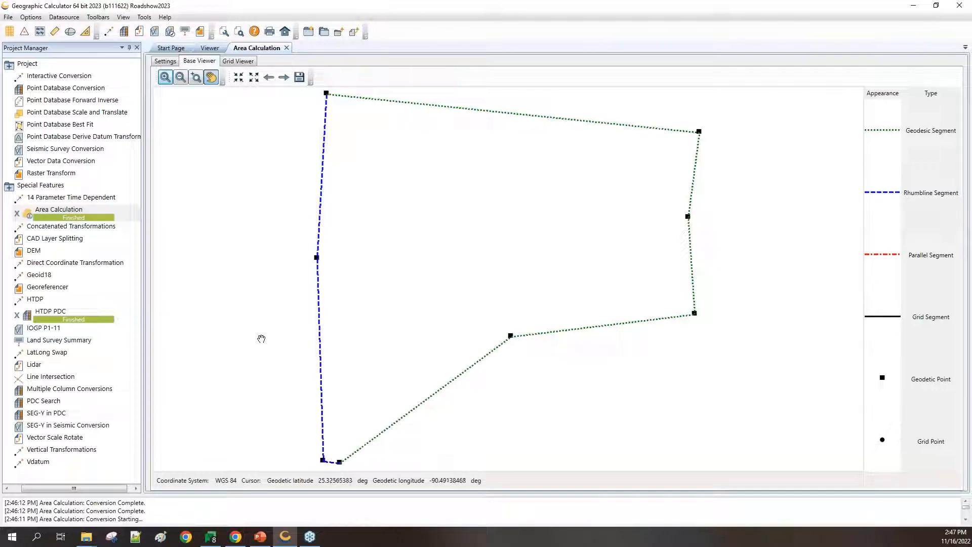
Step: Open Line Intersection with lines 44,-69→44,-70 and 43,-68→42,-68, keeping Geodesic type
{"action": "double_click", "coordinate": [57, 378]}
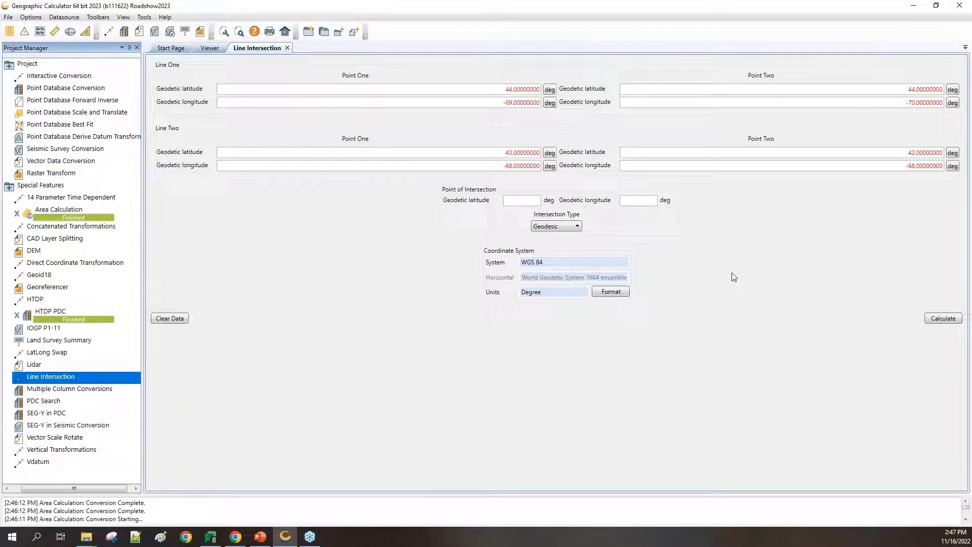
{"action": "left_click", "coordinate": [578, 227]}
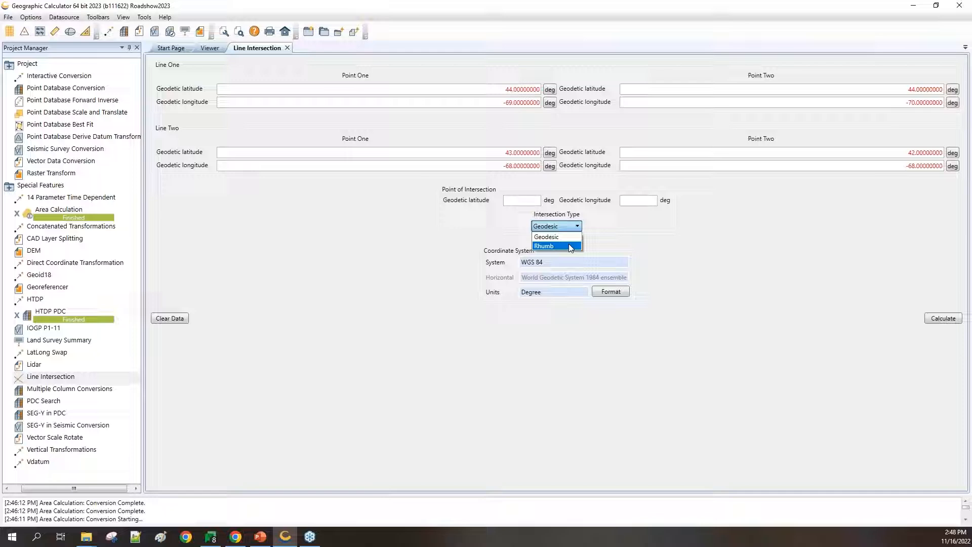
{"action": "left_click", "coordinate": [392, 245]}
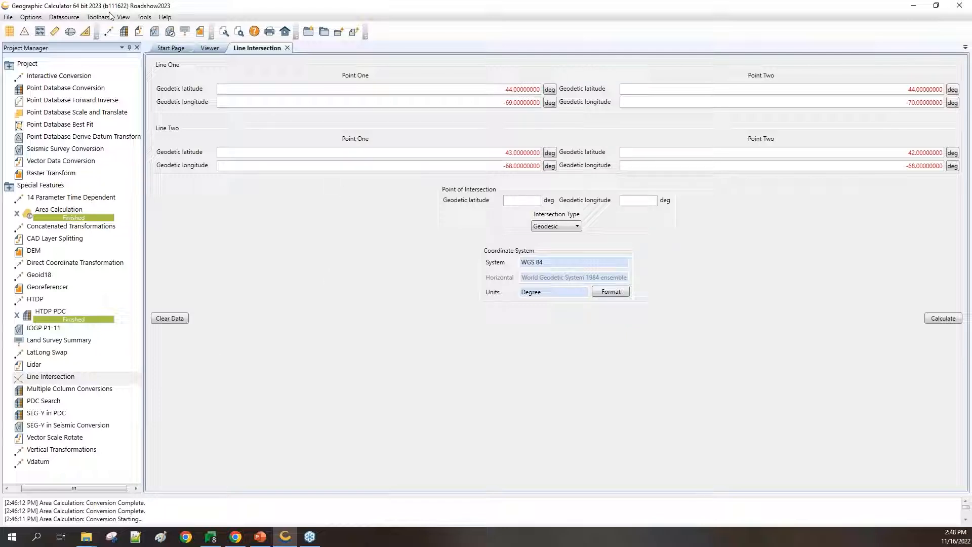
Step: Open Options > Preferences at Vector Processing, showing AutoCAD 2004 as the DXF/DWG version
{"action": "left_click", "coordinate": [32, 18]}
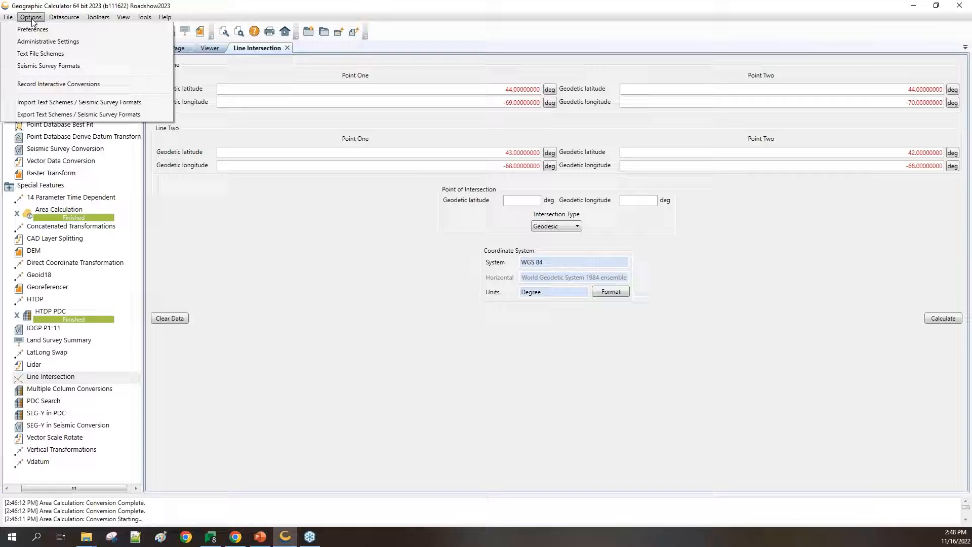
{"action": "left_click", "coordinate": [34, 30]}
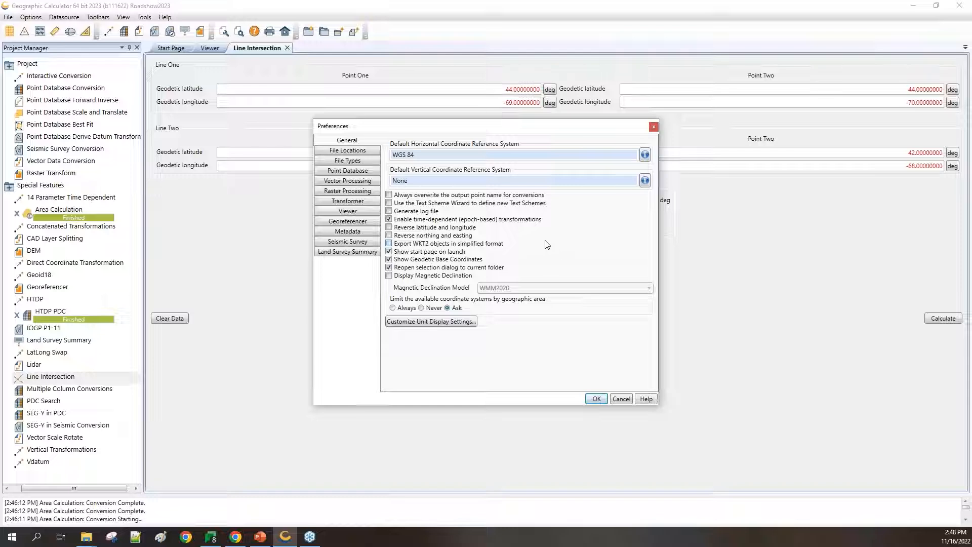
{"action": "left_click", "coordinate": [338, 183]}
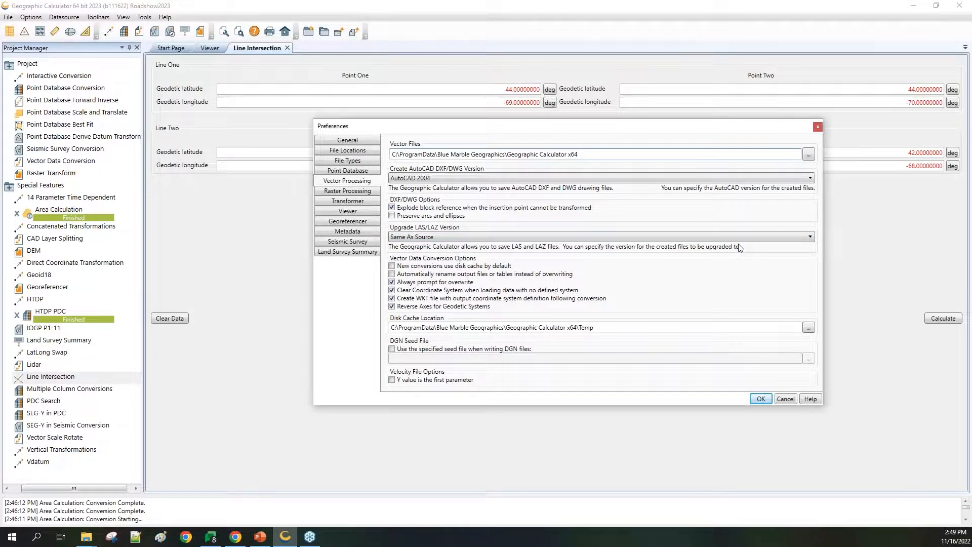
Step: Change the Upgrade LAS/LAZ Version from Same As Source to LAS 1.4
{"action": "left_click", "coordinate": [811, 237]}
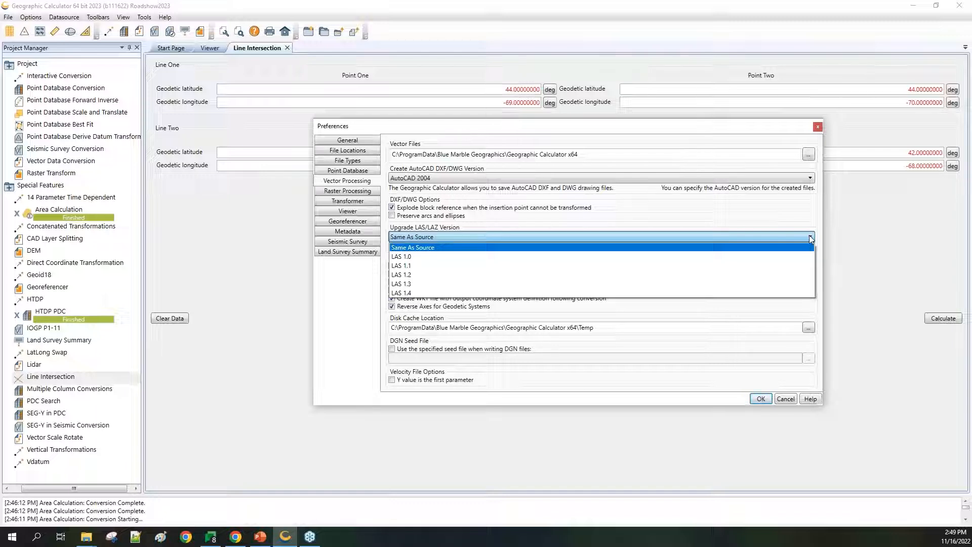
{"action": "left_click", "coordinate": [819, 233]}
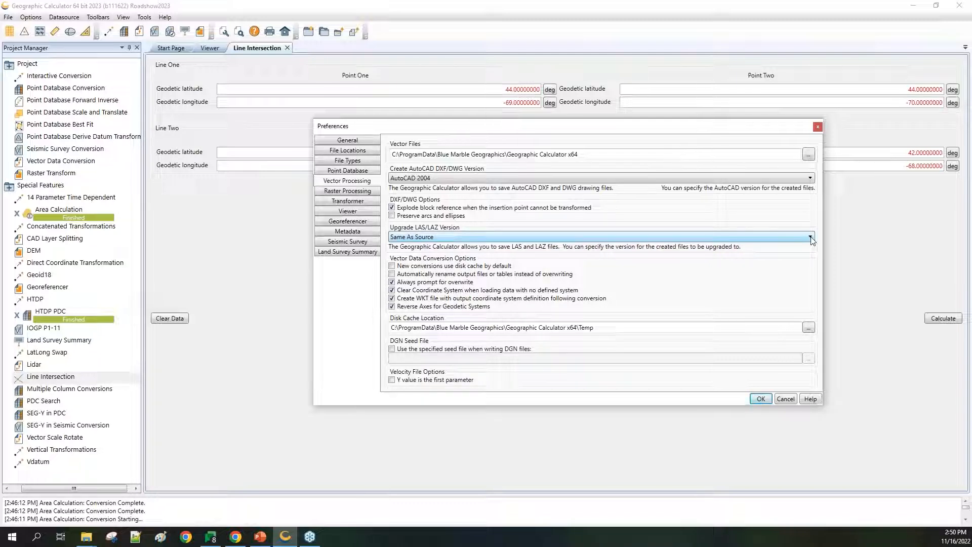
{"action": "left_click", "coordinate": [811, 237]}
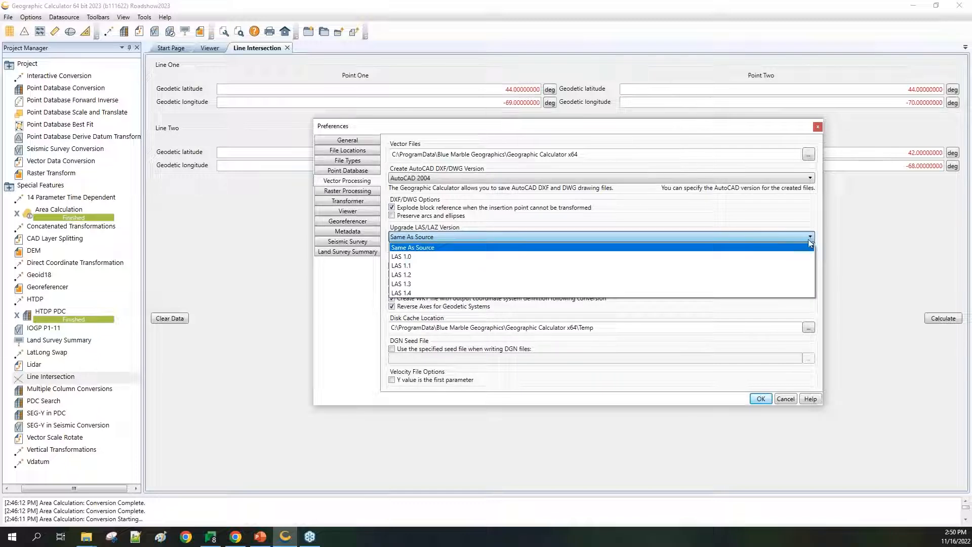
{"action": "left_click", "coordinate": [799, 292]}
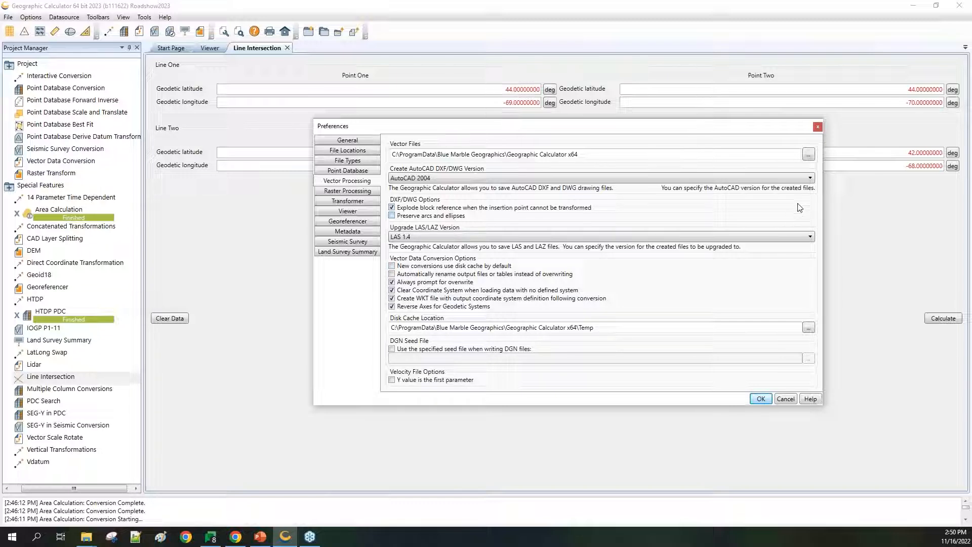
Step: Confirm the Preferences change and show the Interactive Conversion job converting NAD27 44, -70 to UTM 19N
{"action": "left_click", "coordinate": [760, 399]}
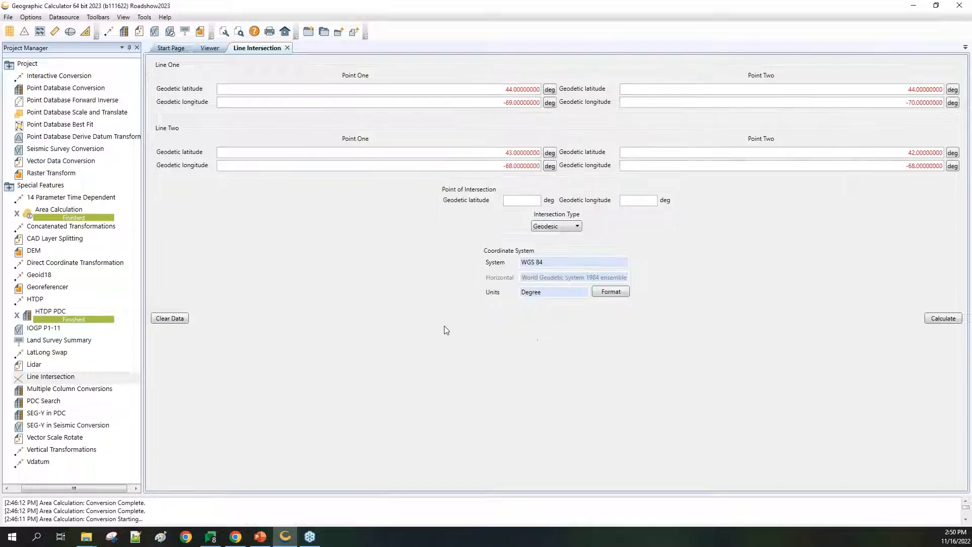
{"action": "left_click", "coordinate": [59, 77]}
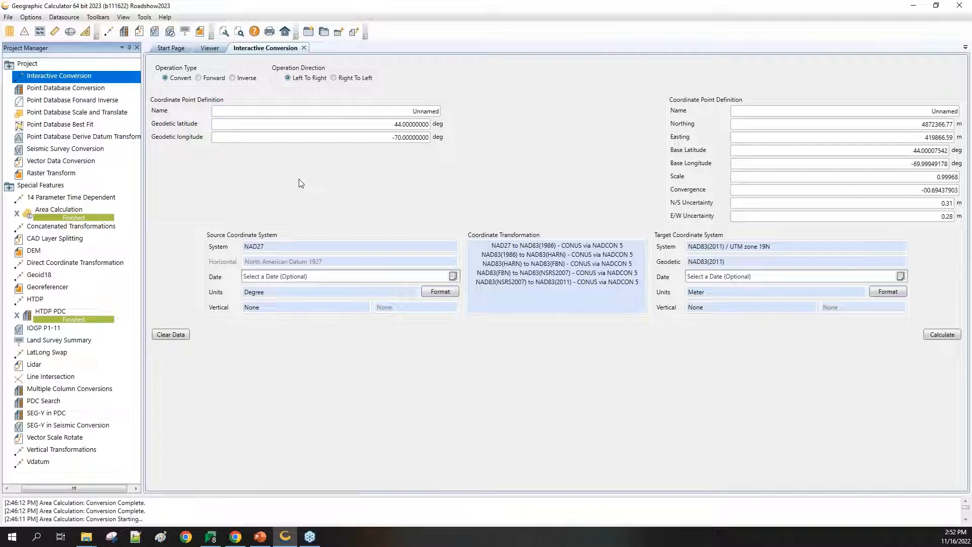
{"action": "key", "text": "alt+Tab"}
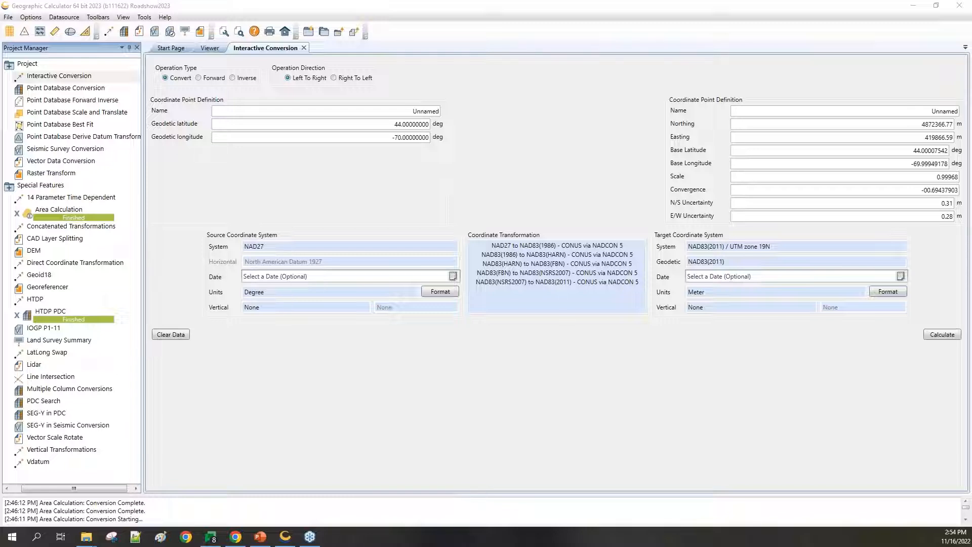
{"action": "left_click", "coordinate": [33, 18]}
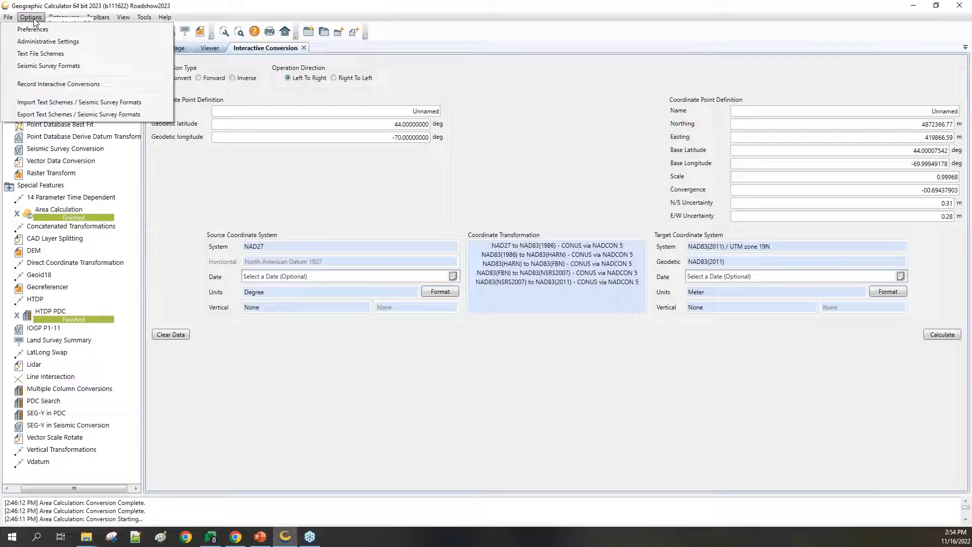
{"action": "left_click", "coordinate": [49, 30]}
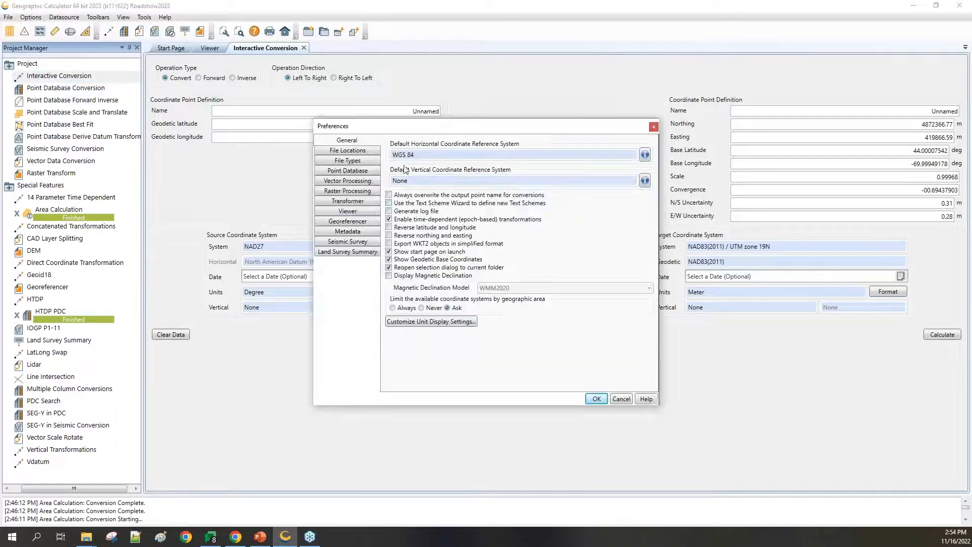
{"action": "left_click", "coordinate": [354, 172]}
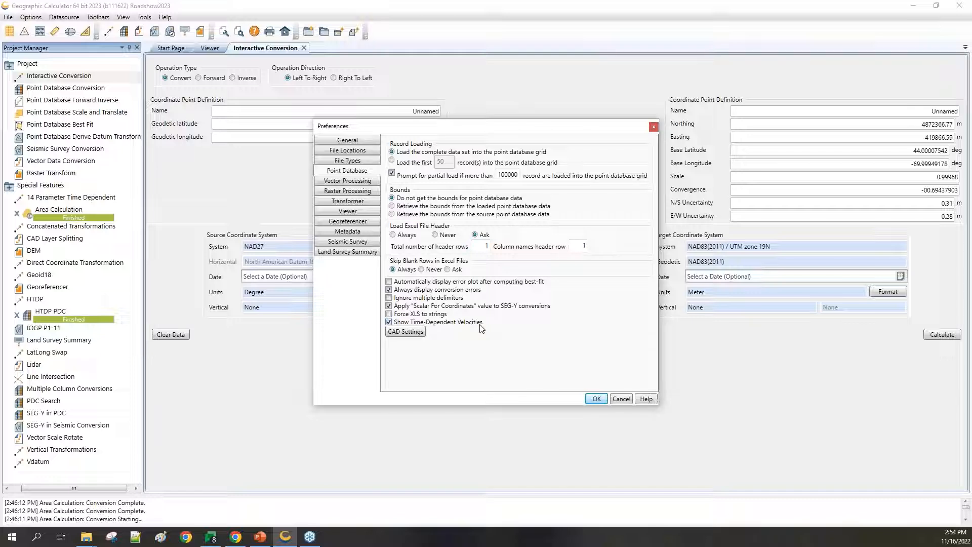
{"action": "left_click", "coordinate": [654, 127]}
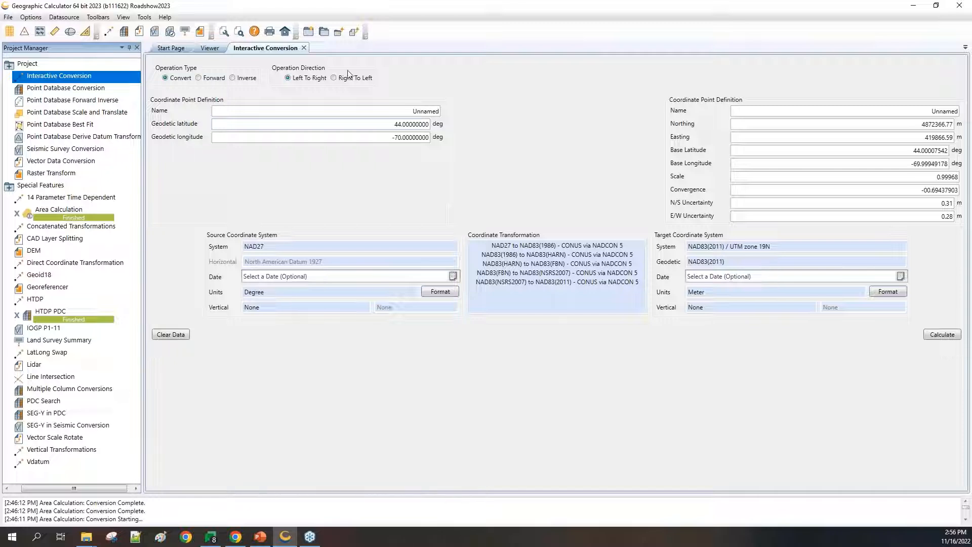
Step: Leave the 4872366.77 N, 419866.59 E UTM 19N result showing and switch to PowerPoint
{"action": "key", "text": "alt+Tab"}
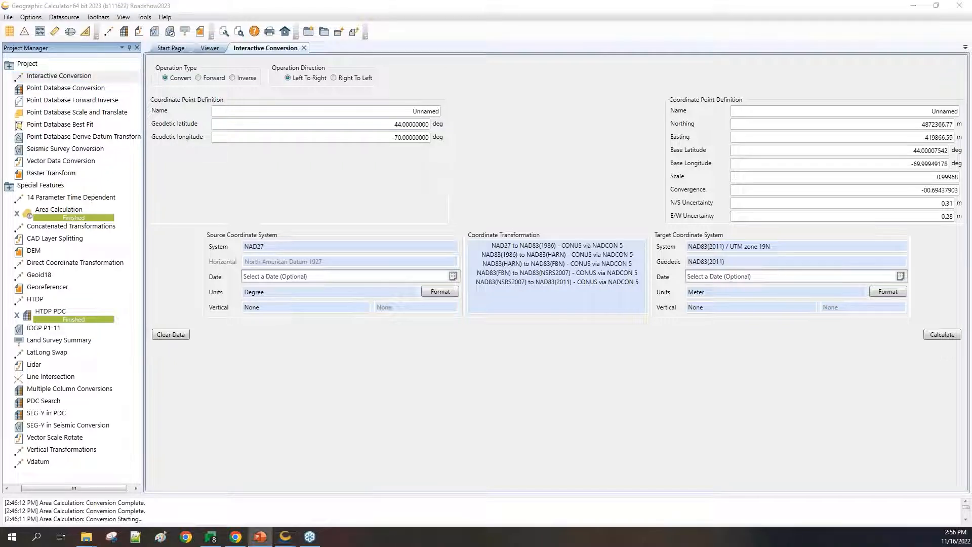